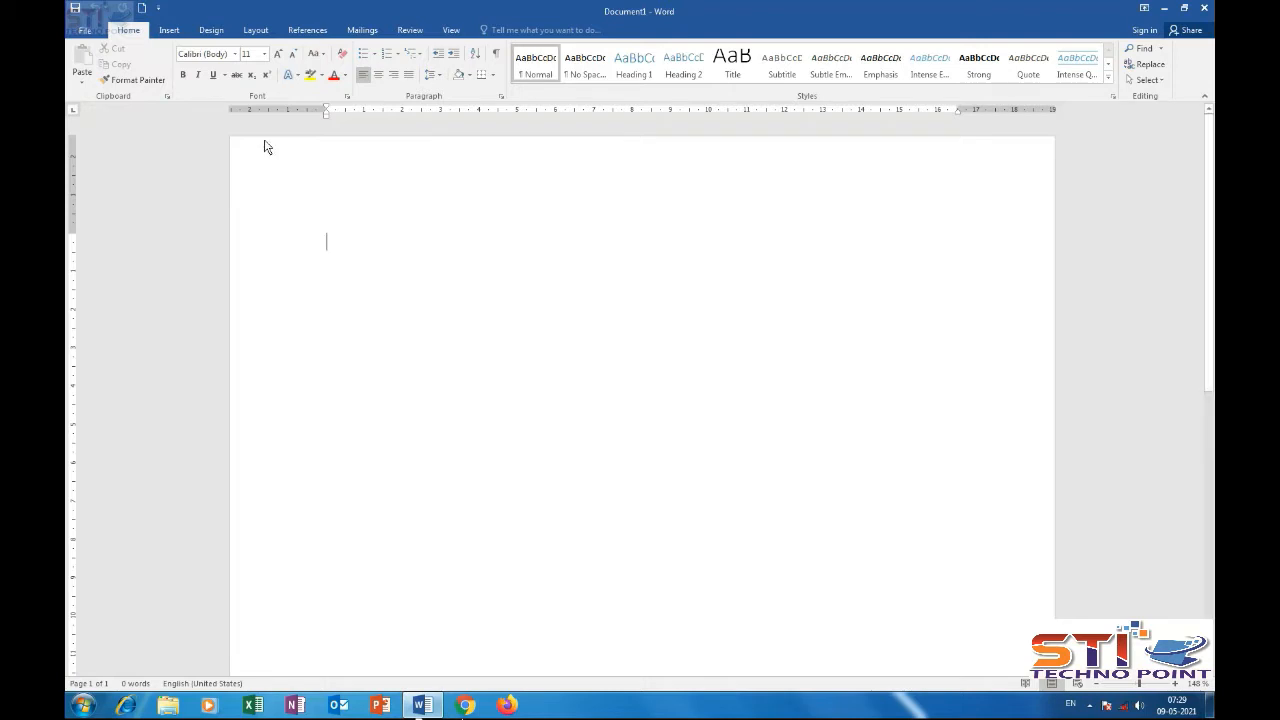
Generate four paragraphs of four-sentence sample text in the blank document with =rand(4,4)
text(=rand)
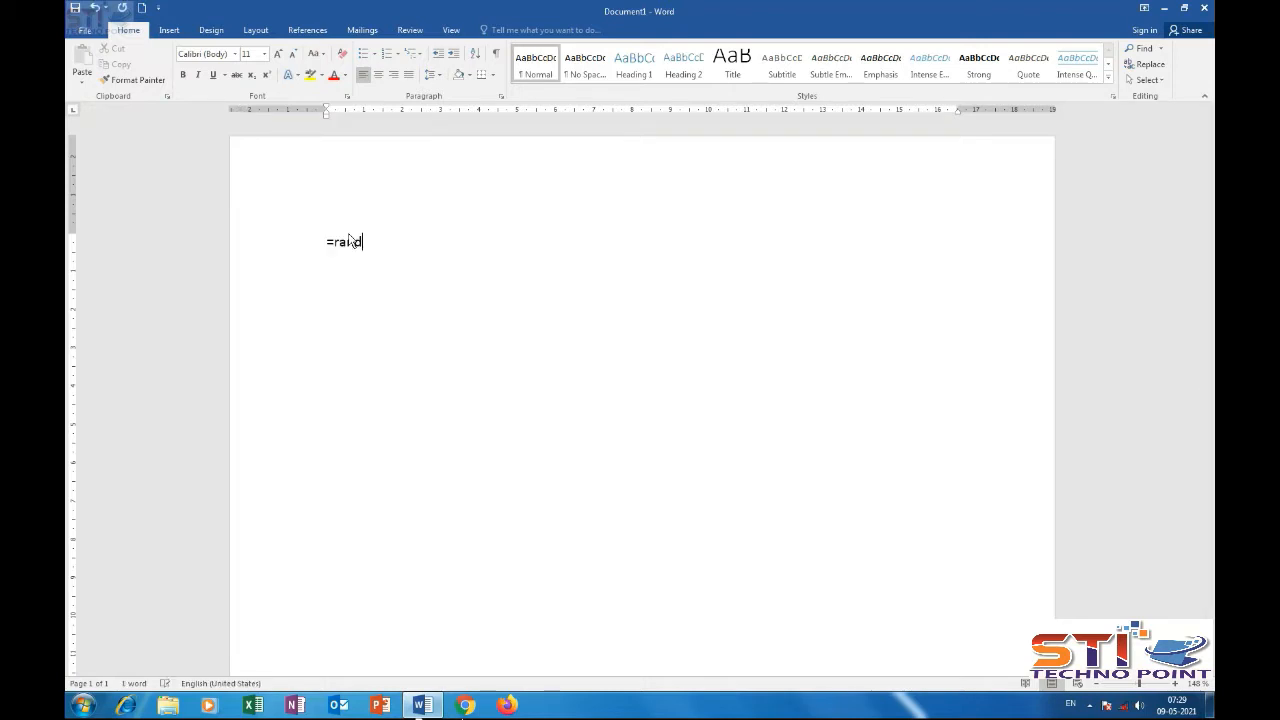
text(()
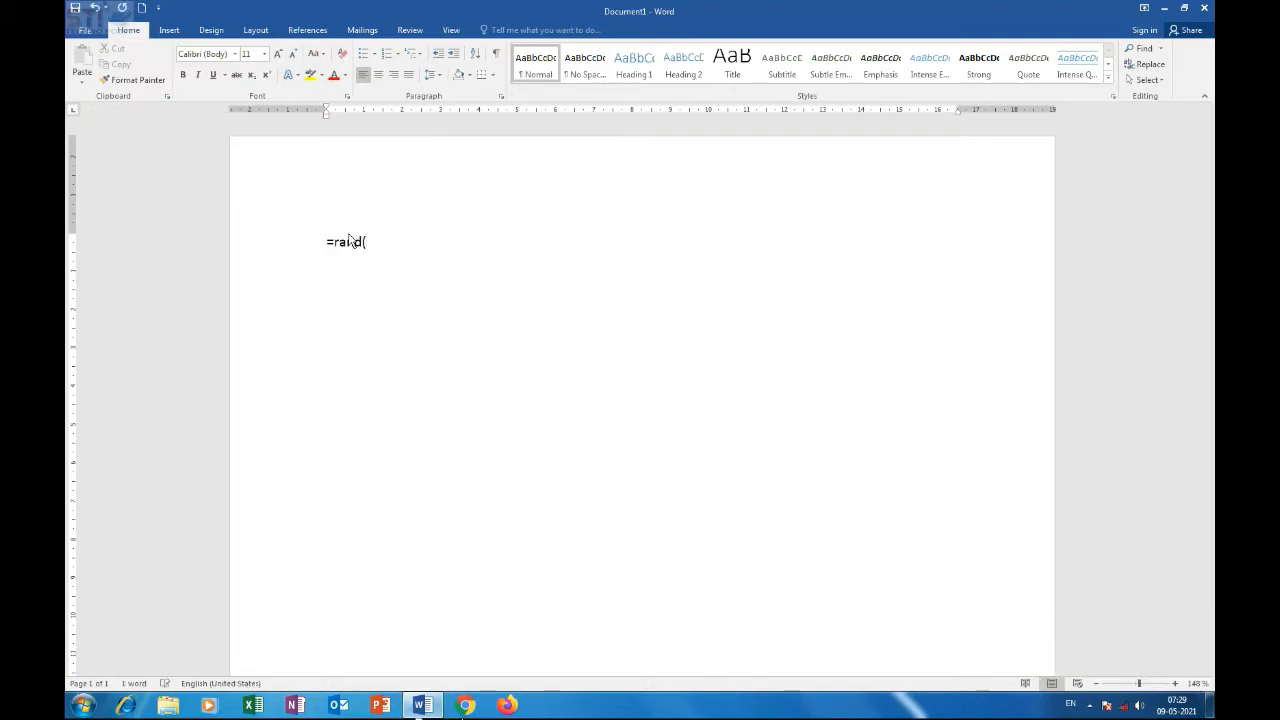
text(4,4))
key(Return)
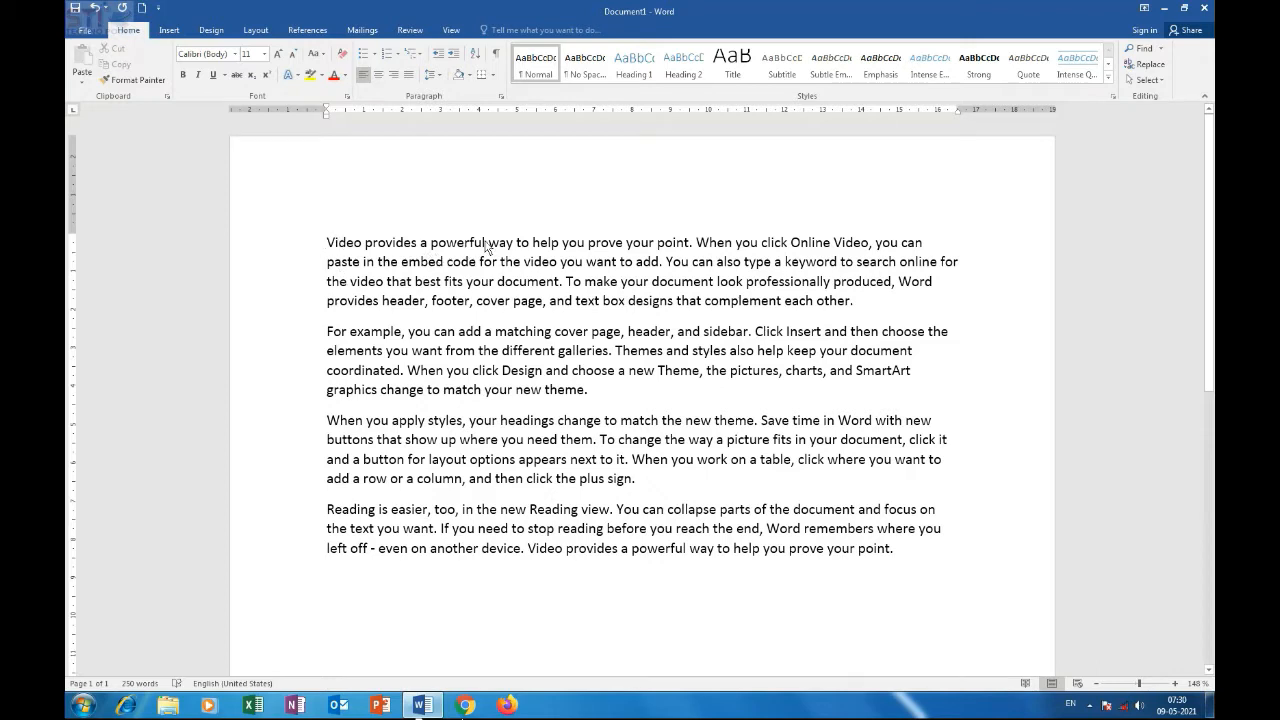
Change the font of the opening words "Video provides a powerful" to Aharoni
drag(486, 246, 328, 242)
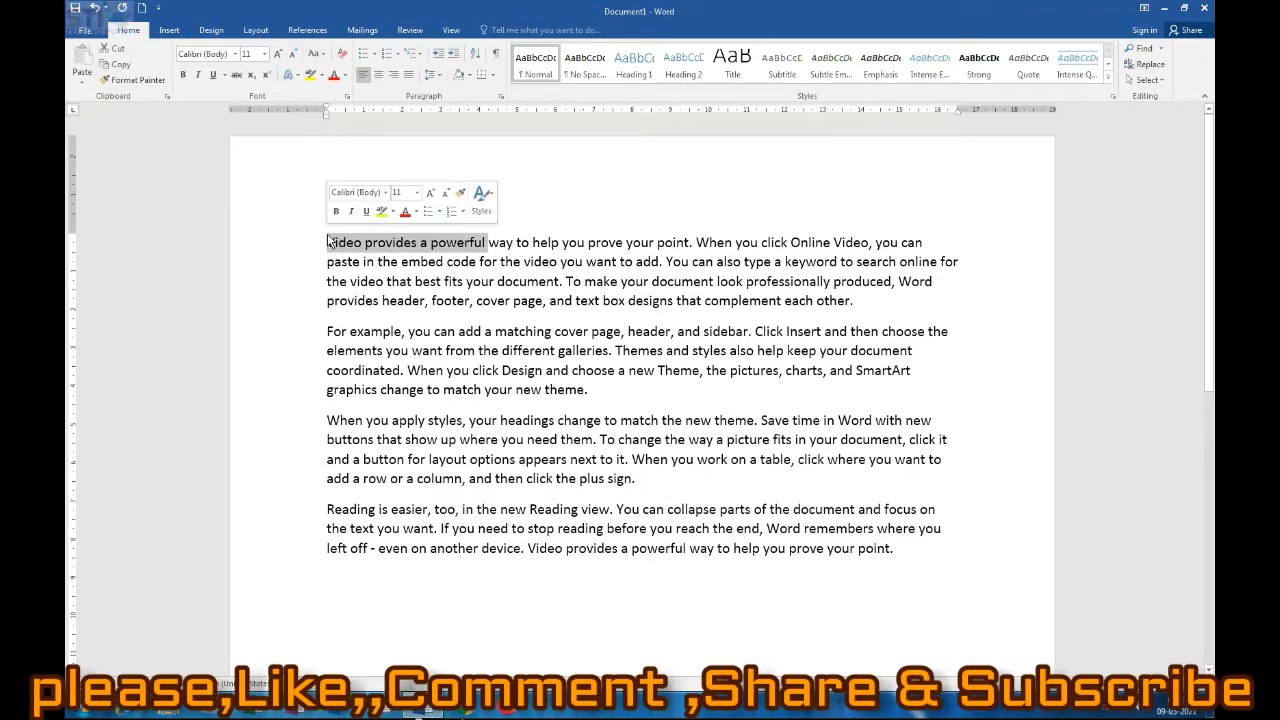
click(235, 55)
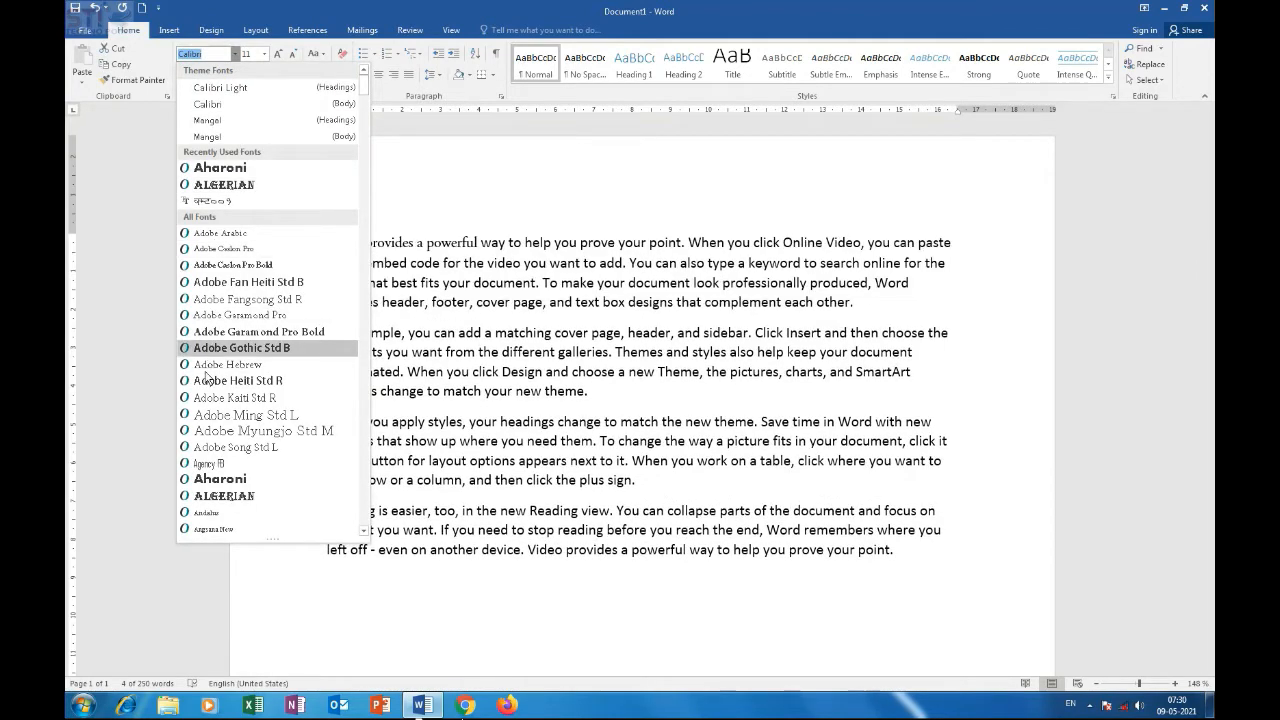
click(215, 485)
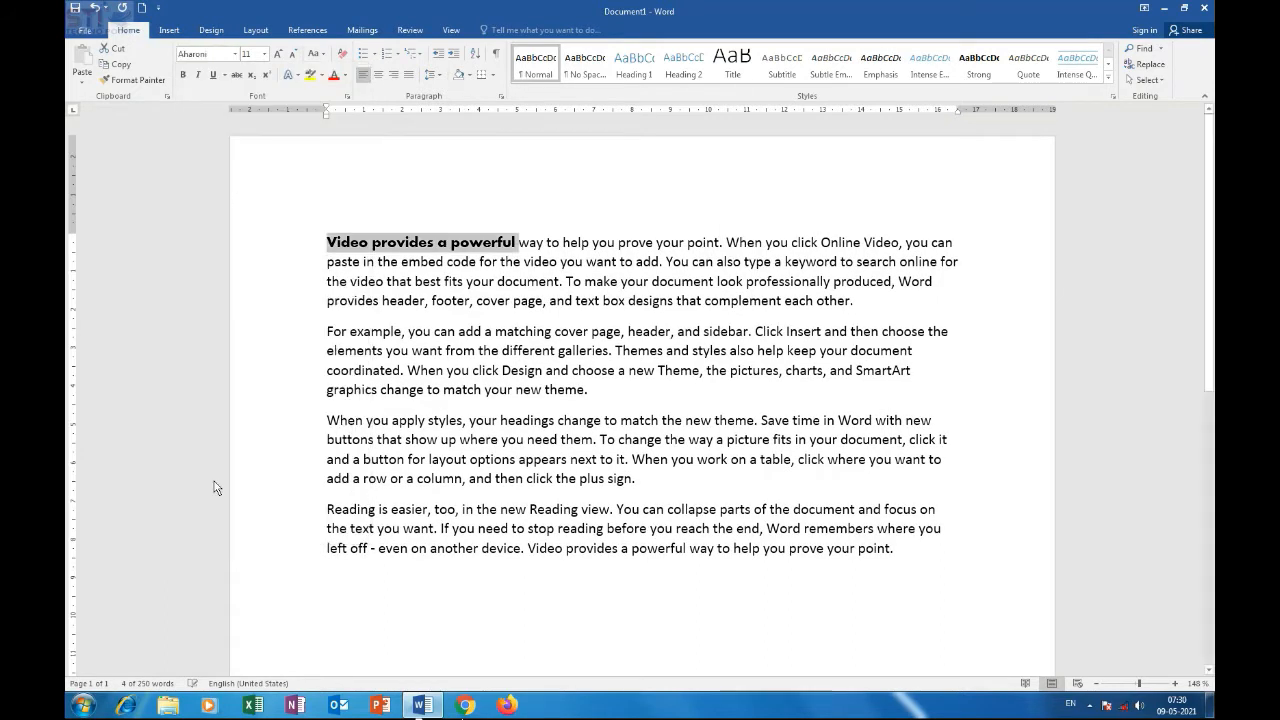
click(510, 250)
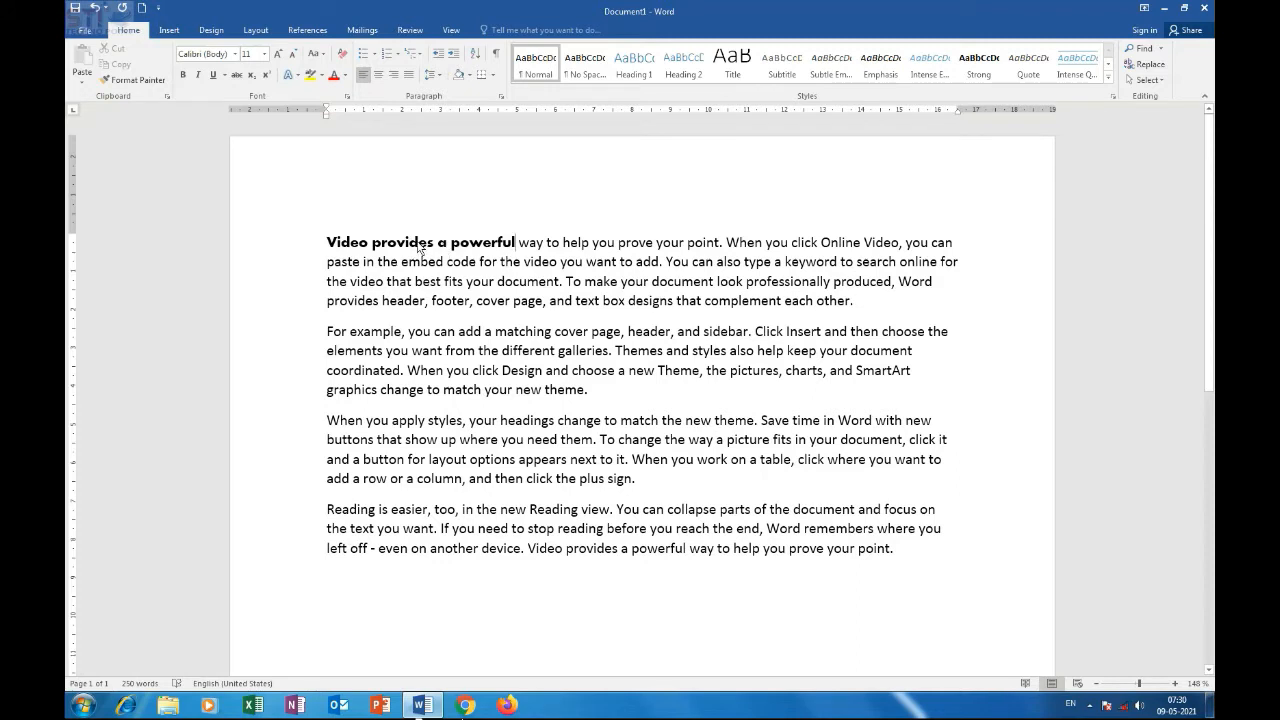
Insert four blank lines above the first paragraph and write "FUDHGVHJH" in the Algerian font on the first line
click(334, 217)
key(Return)
key(Return)
key(Return)
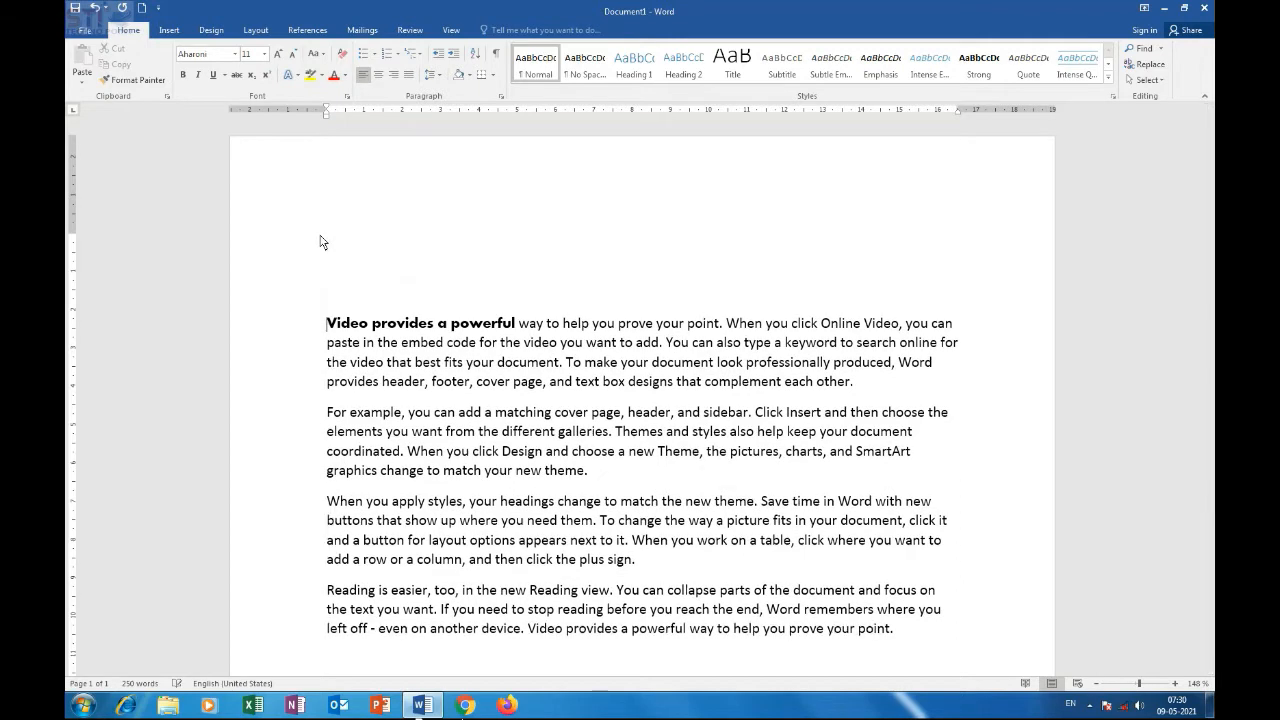
key(Return)
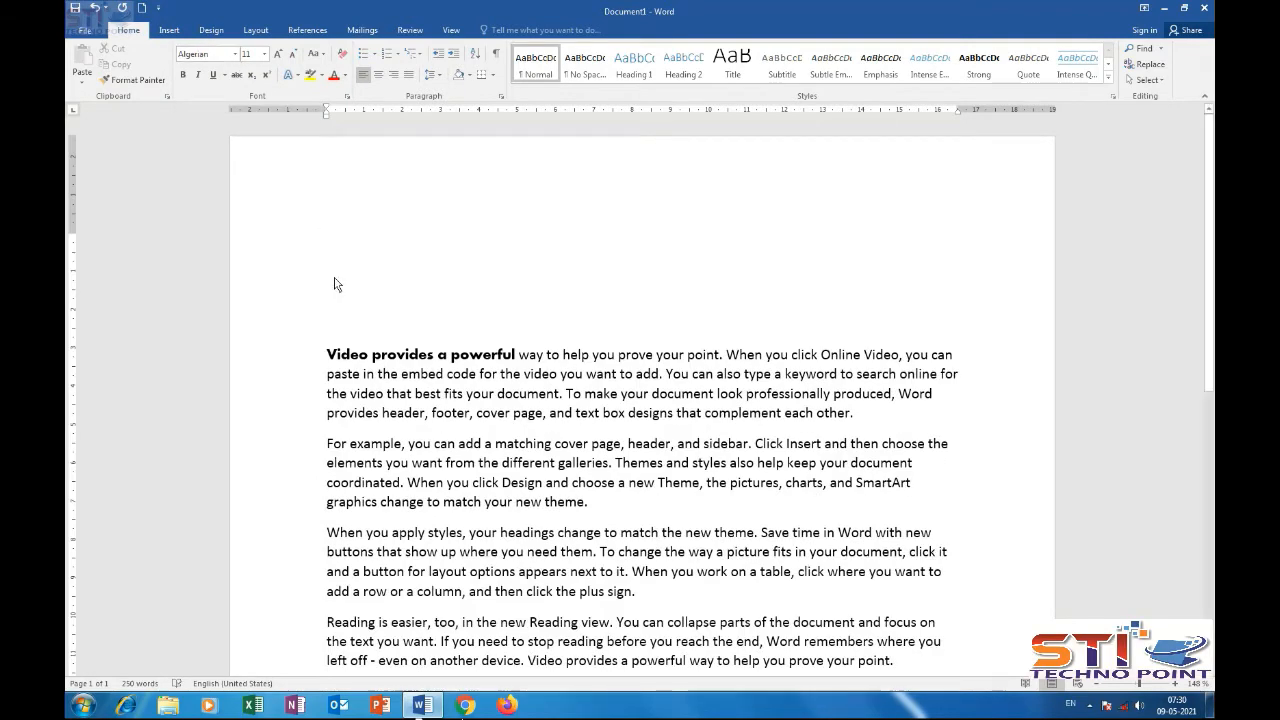
text(FUDH)
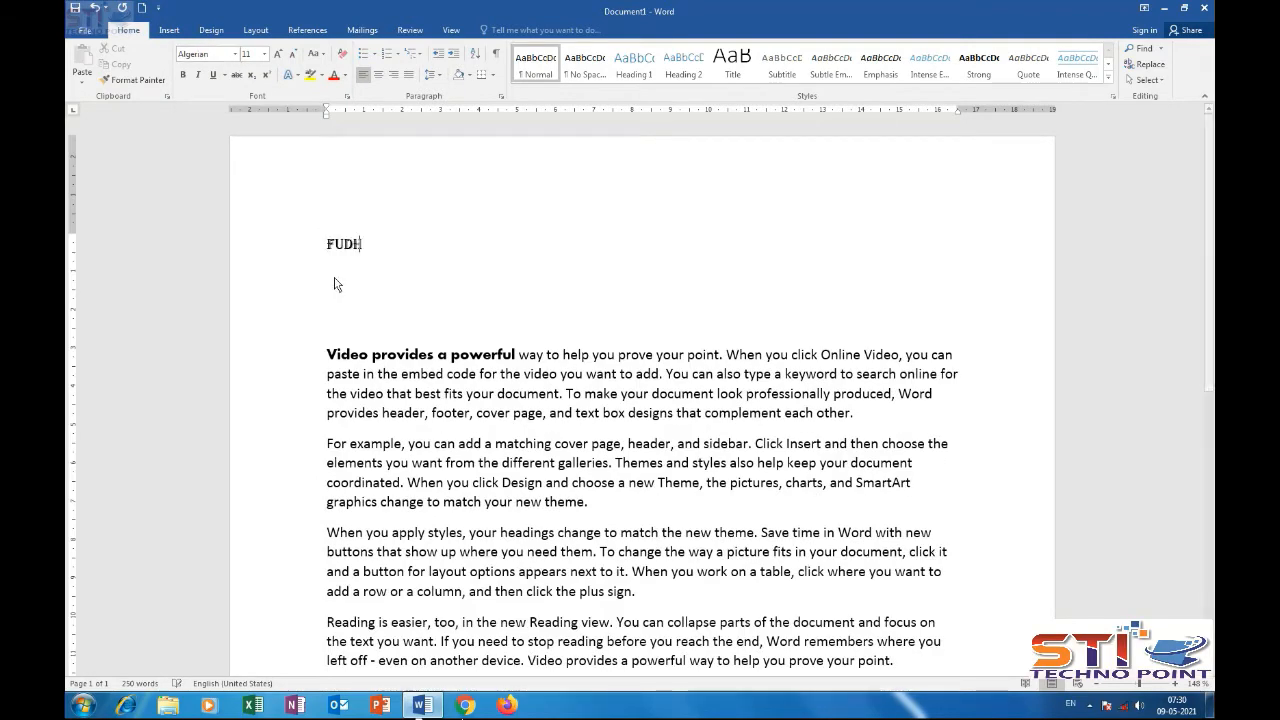
text(GVHJH)
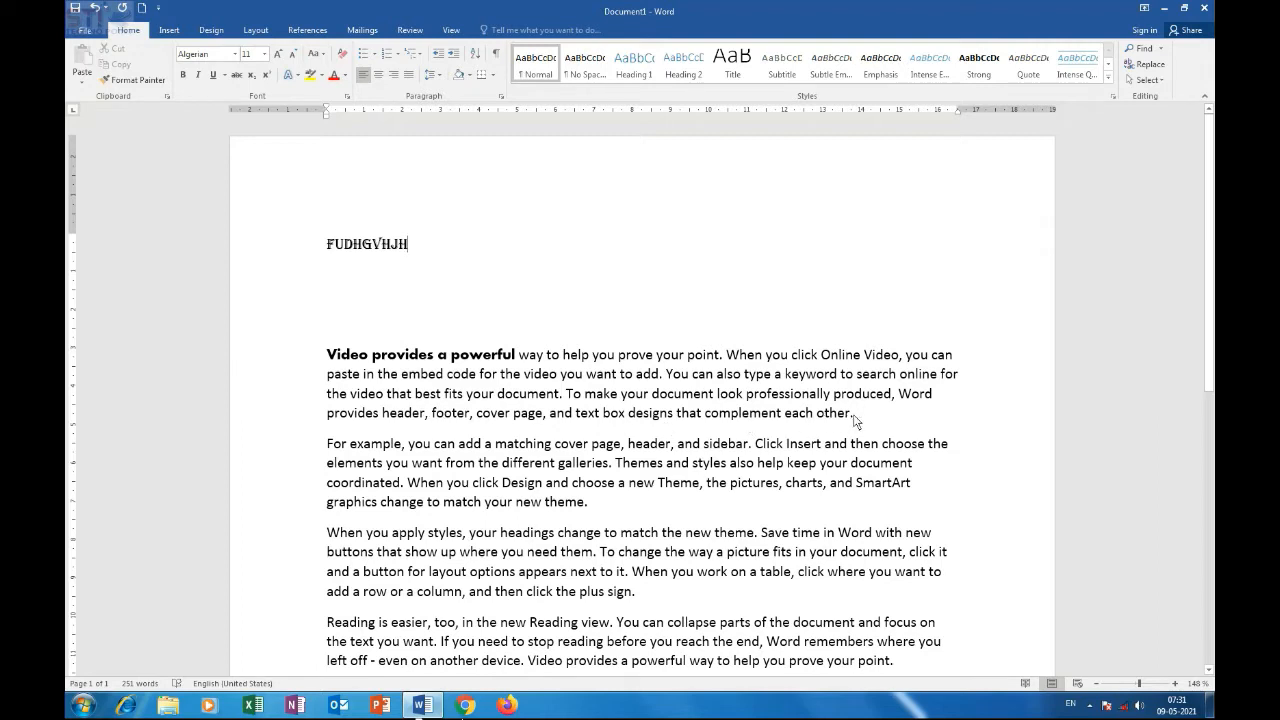
Set the font size of the whole "Video provides" paragraph to 16 and reduce it to 8
drag(853, 415, 322, 345)
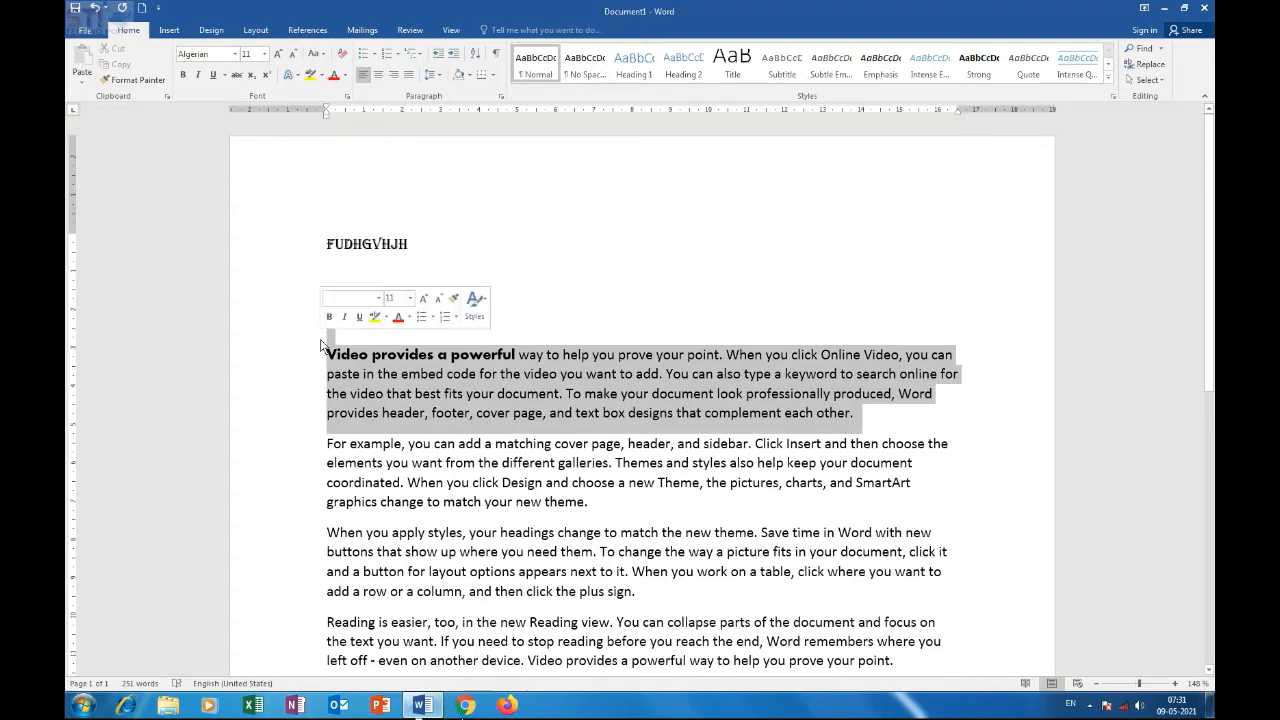
click(265, 56)
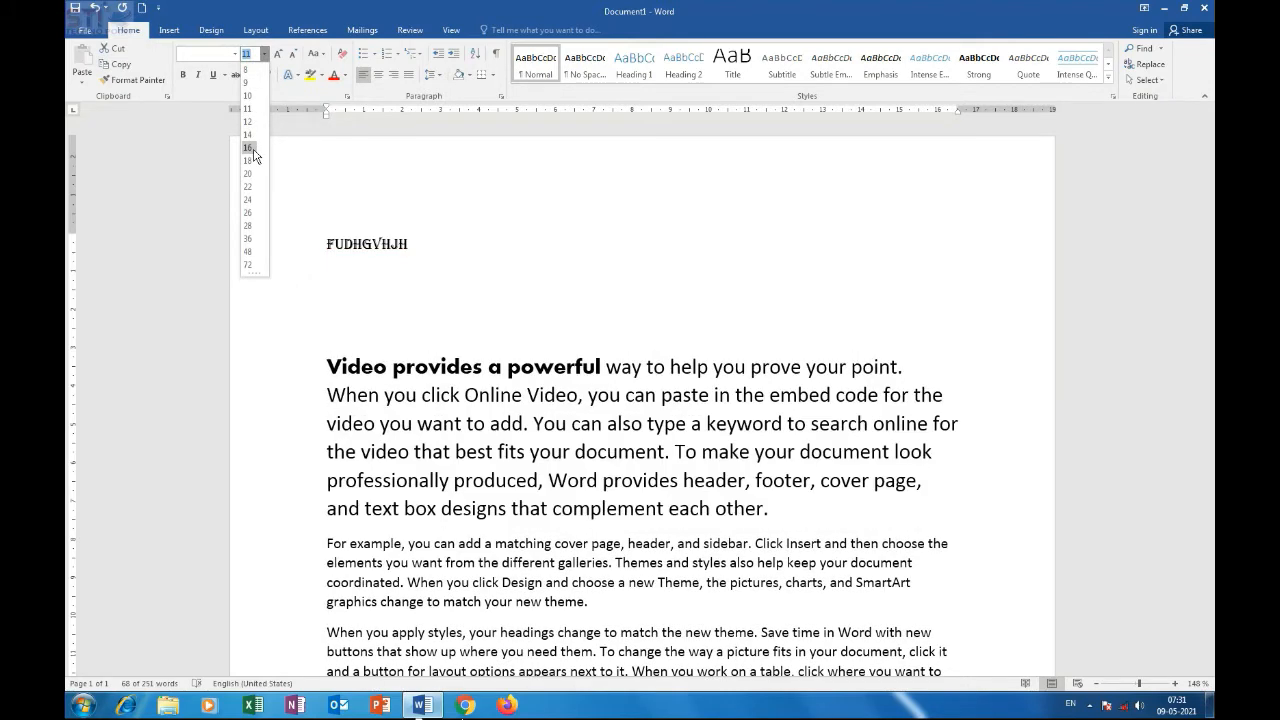
click(248, 148)
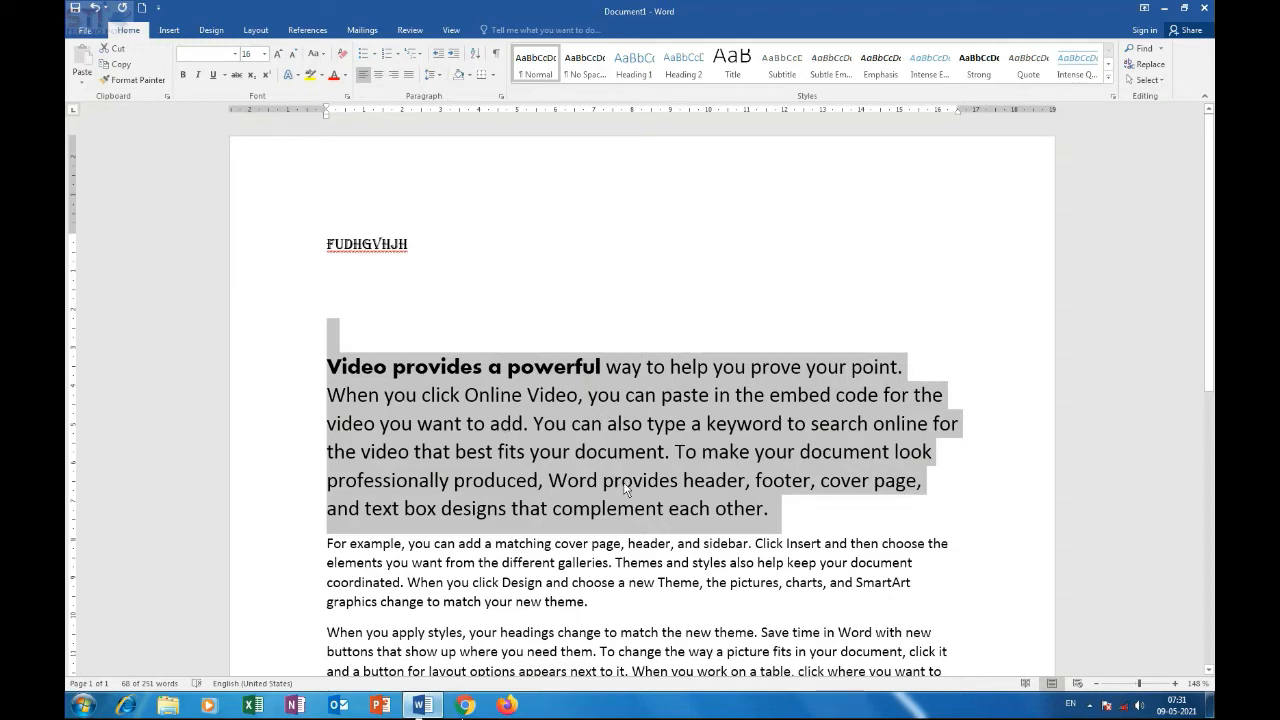
click(266, 54)
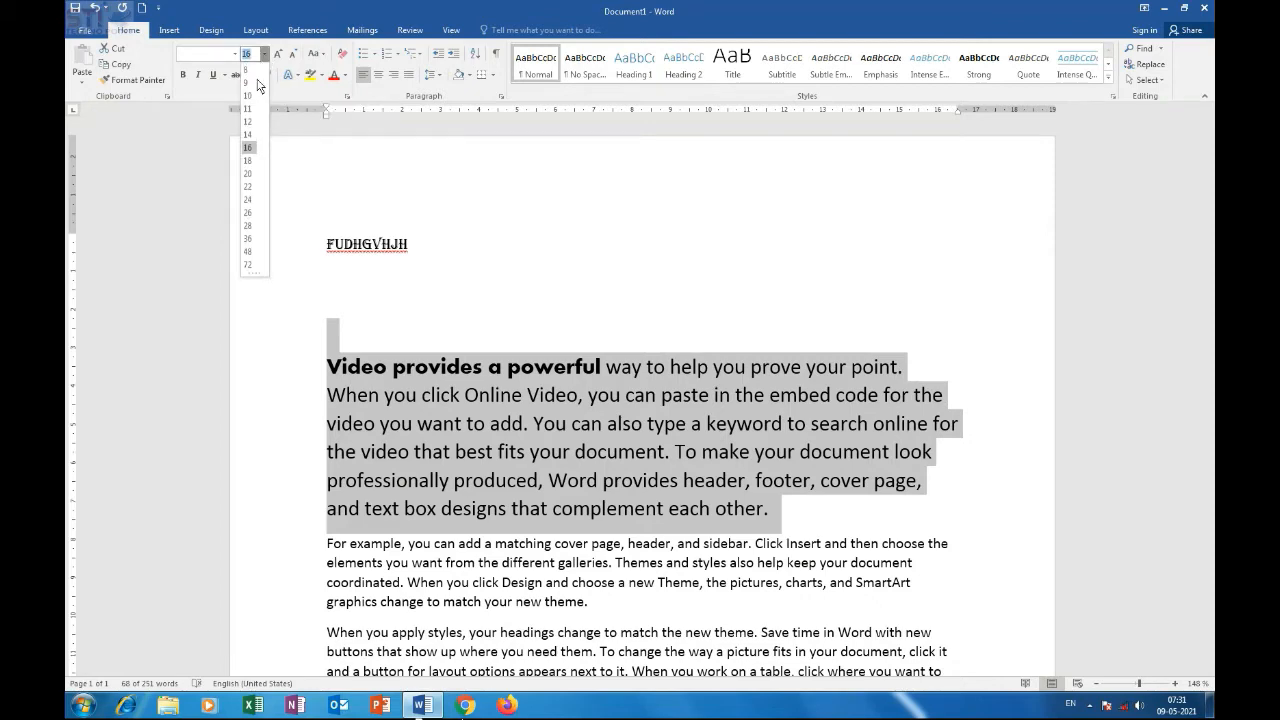
click(247, 70)
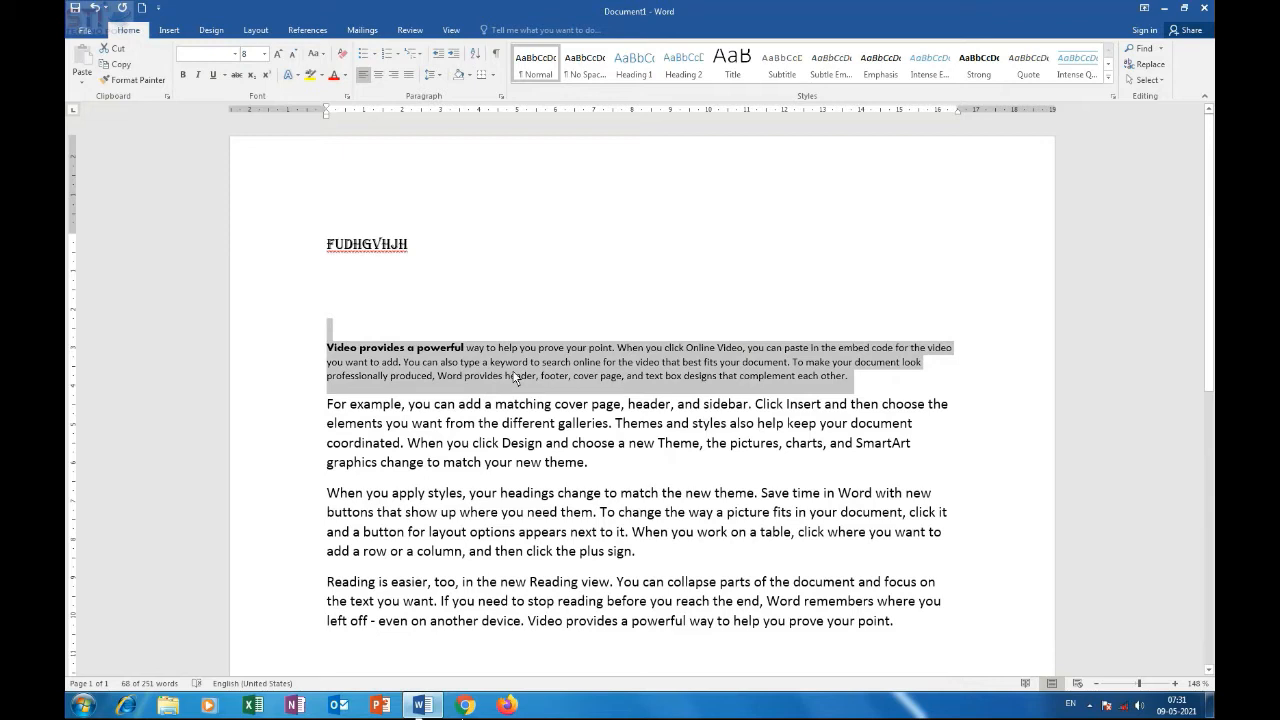
Enlarge the selected paragraph's text size by size with Increase Font Size up to 20
click(279, 59)
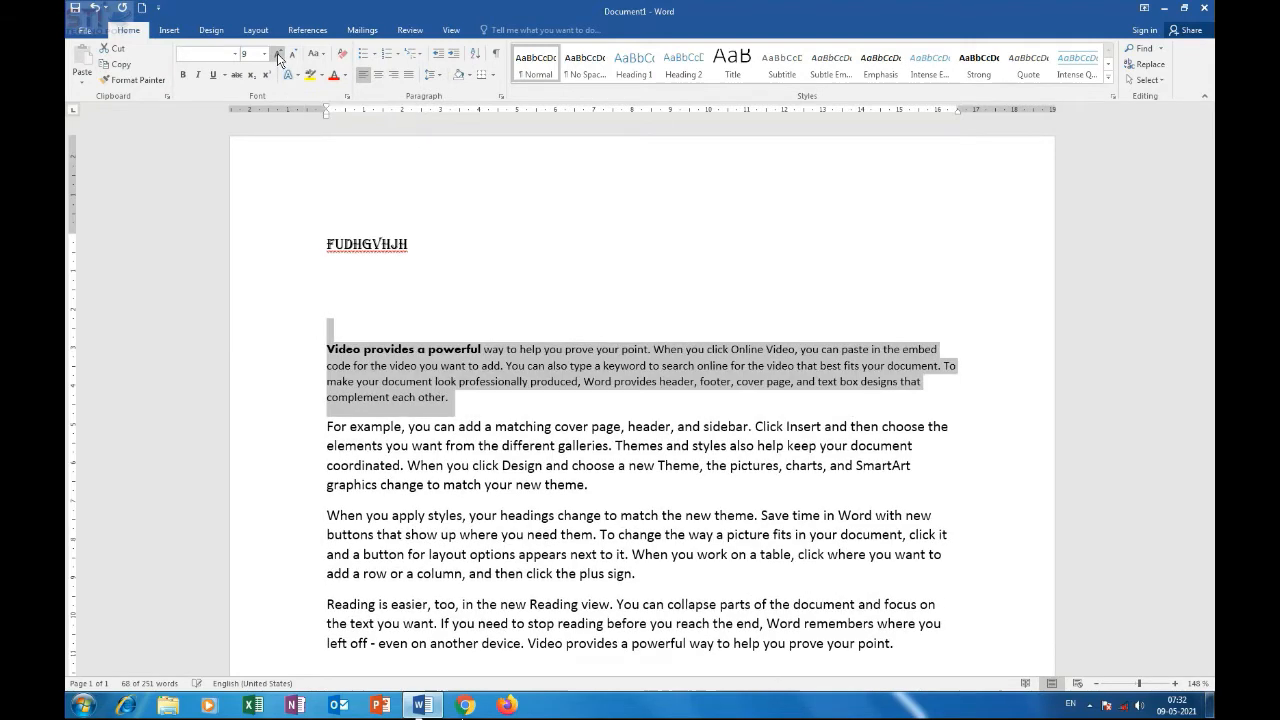
click(279, 59)
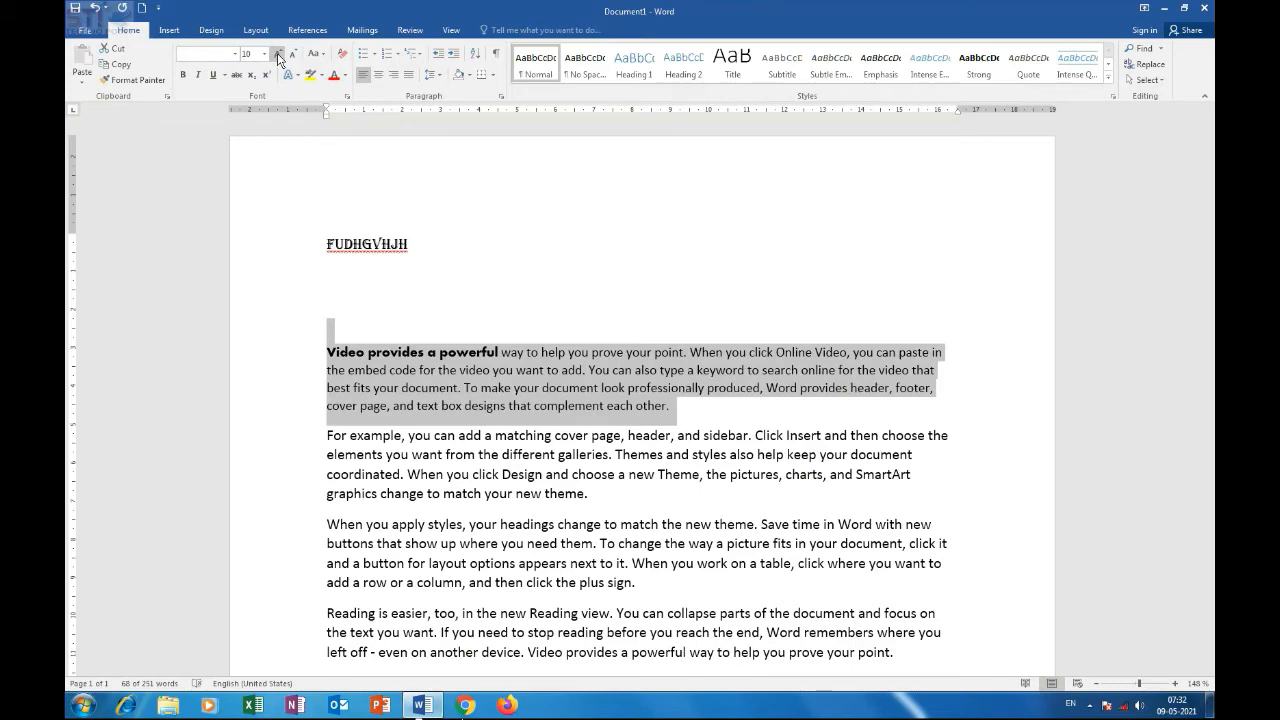
click(279, 59)
click(279, 59)
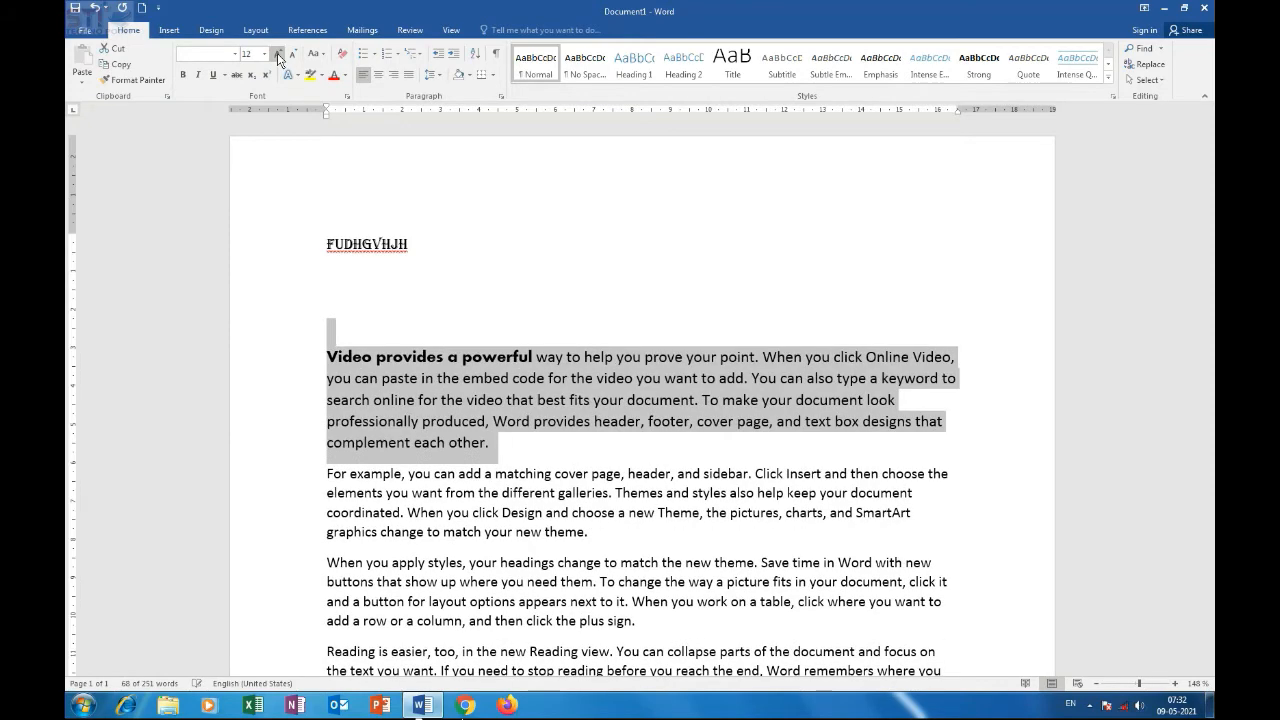
click(279, 59)
click(279, 59)
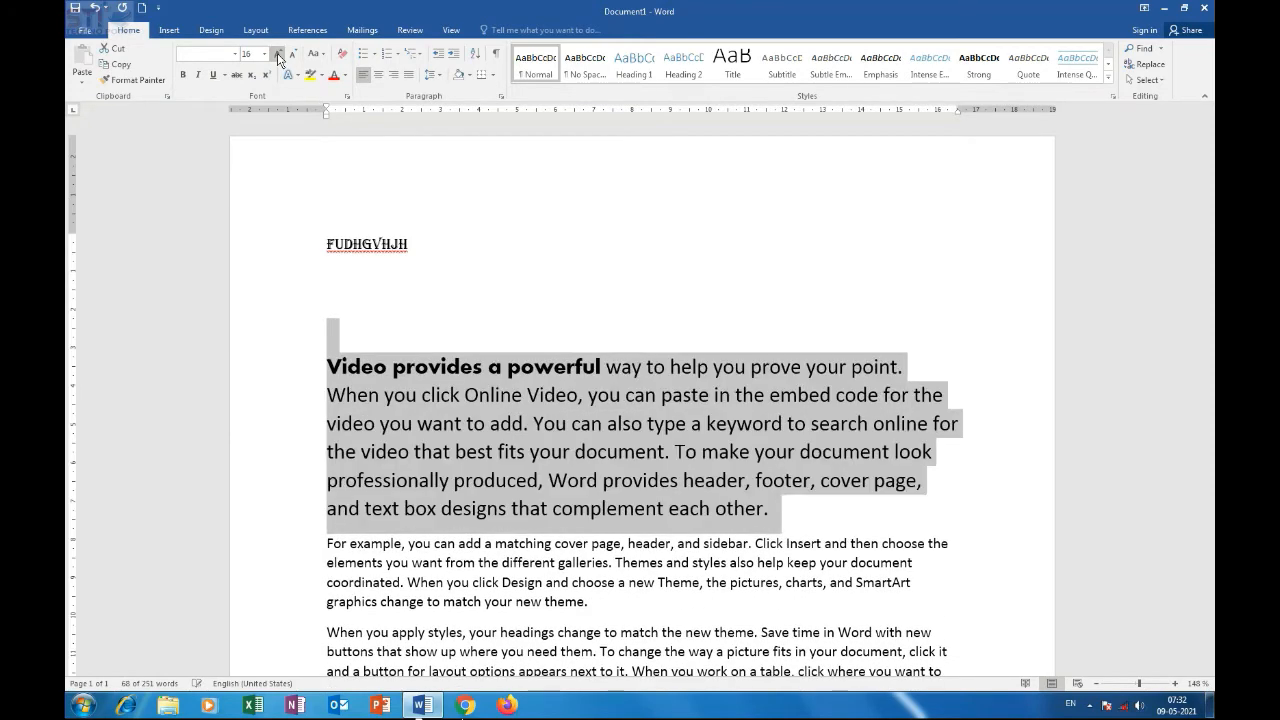
click(279, 59)
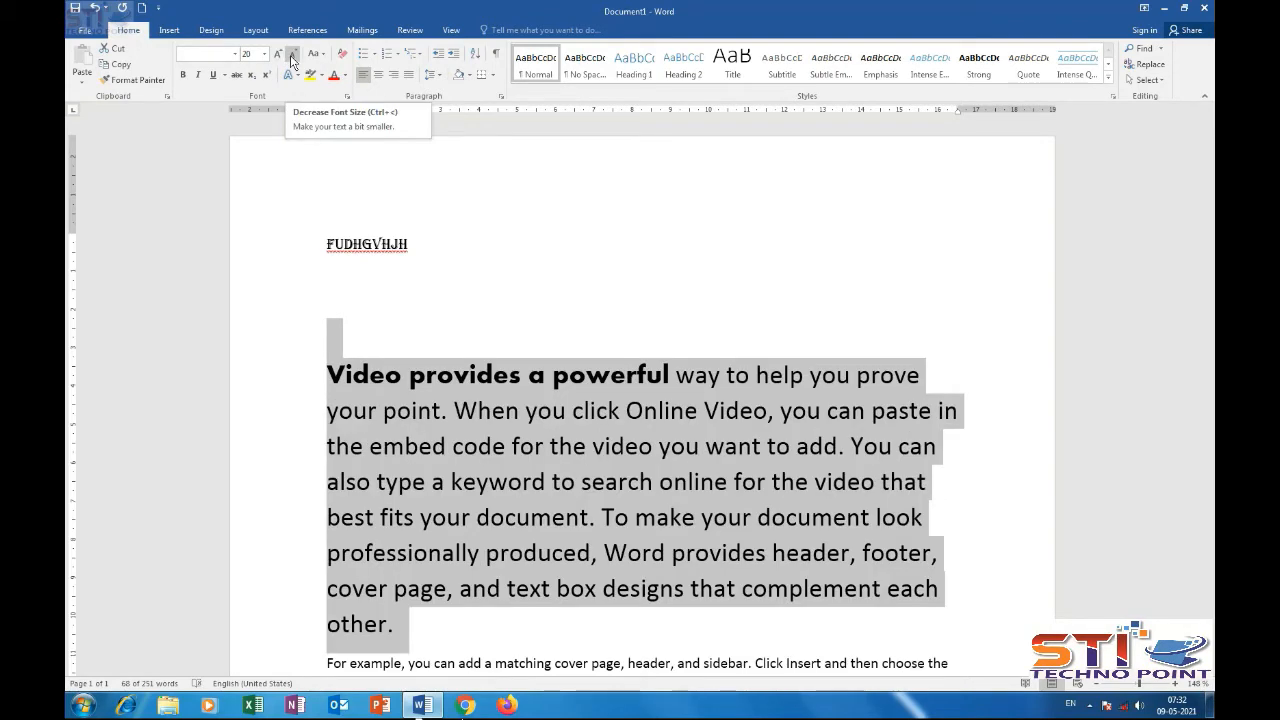
Shrink the selected paragraph's text size by size with Decrease Font Size down to 9
click(291, 60)
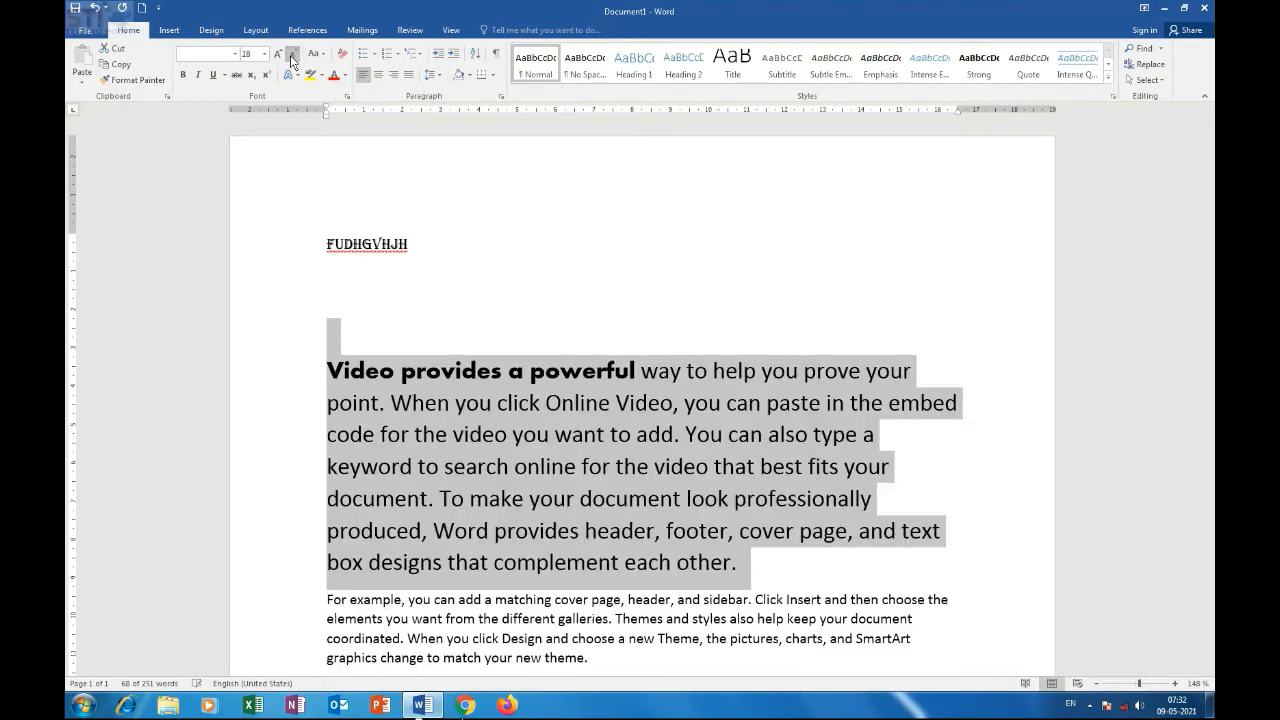
click(291, 60)
click(291, 60)
click(291, 60)
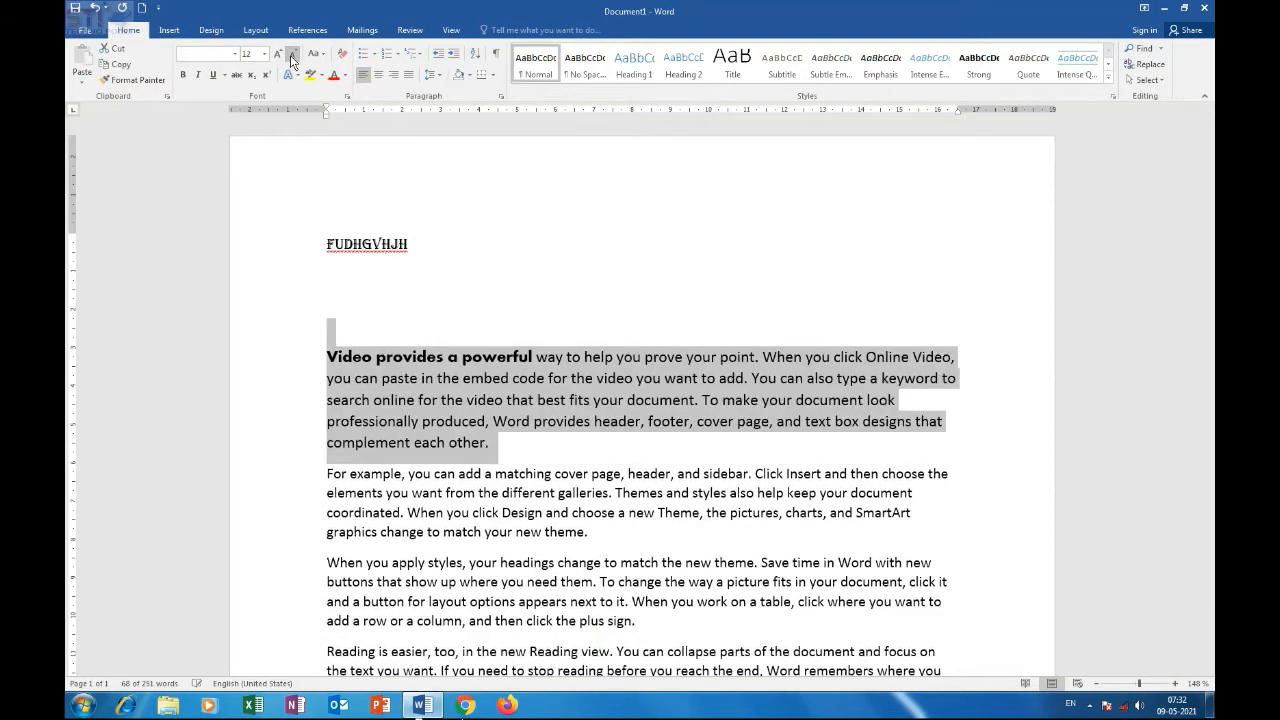
click(291, 60)
click(291, 60)
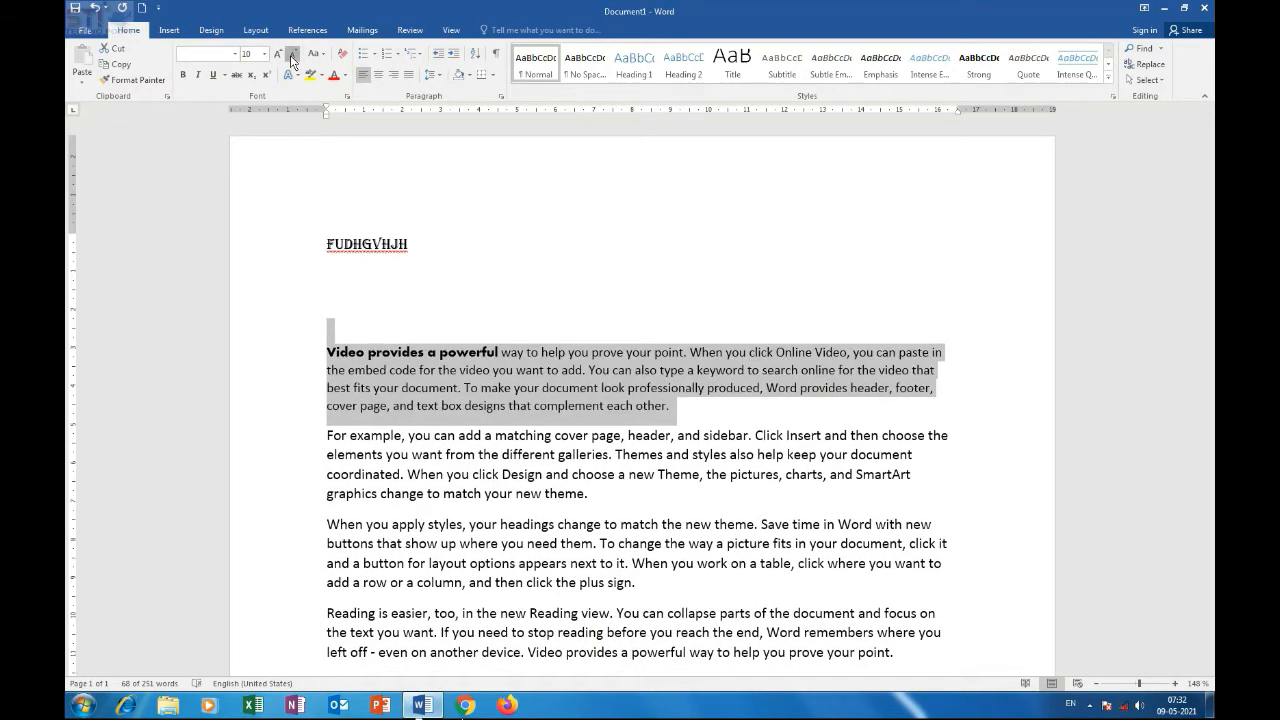
click(291, 60)
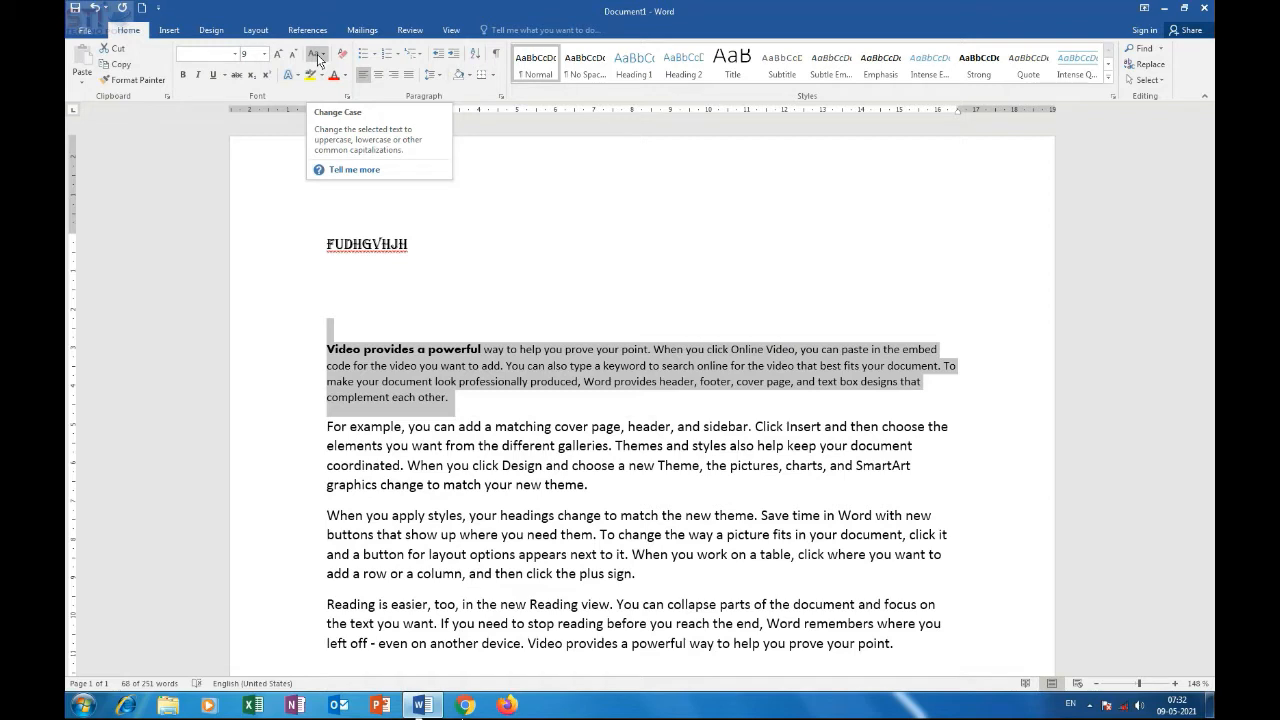
click(420, 365)
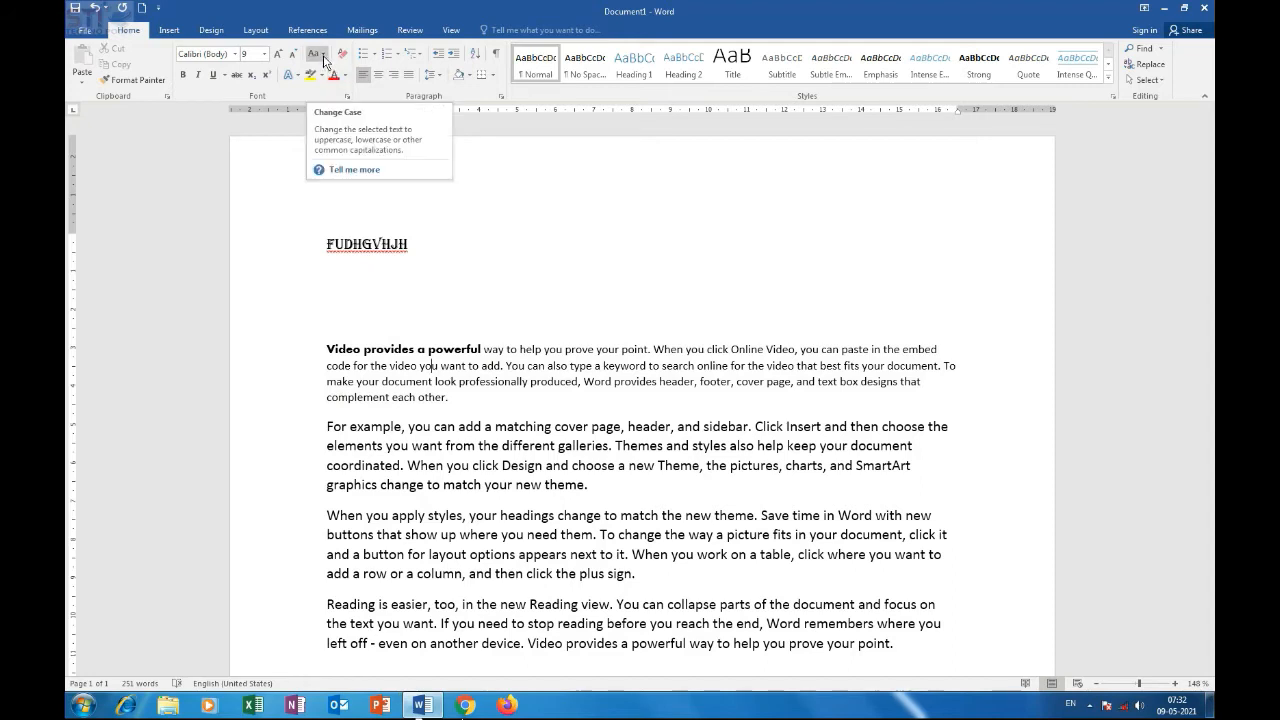
click(323, 55)
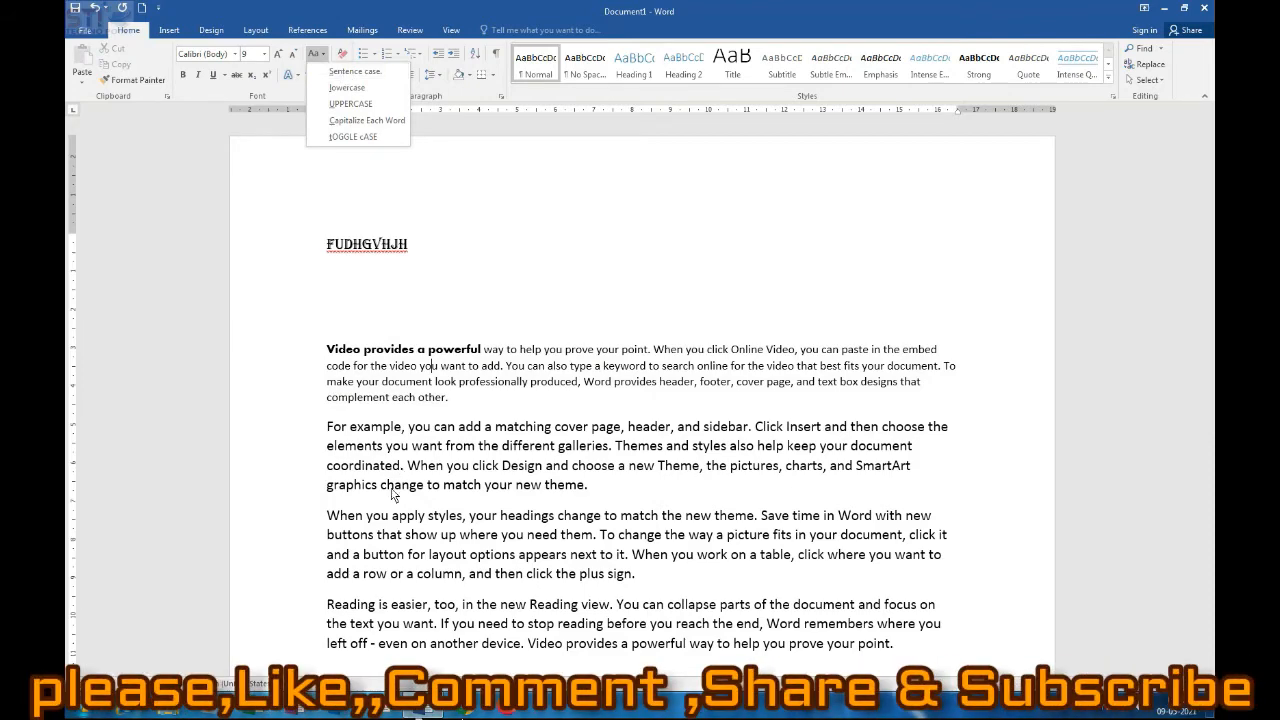
click(326, 433)
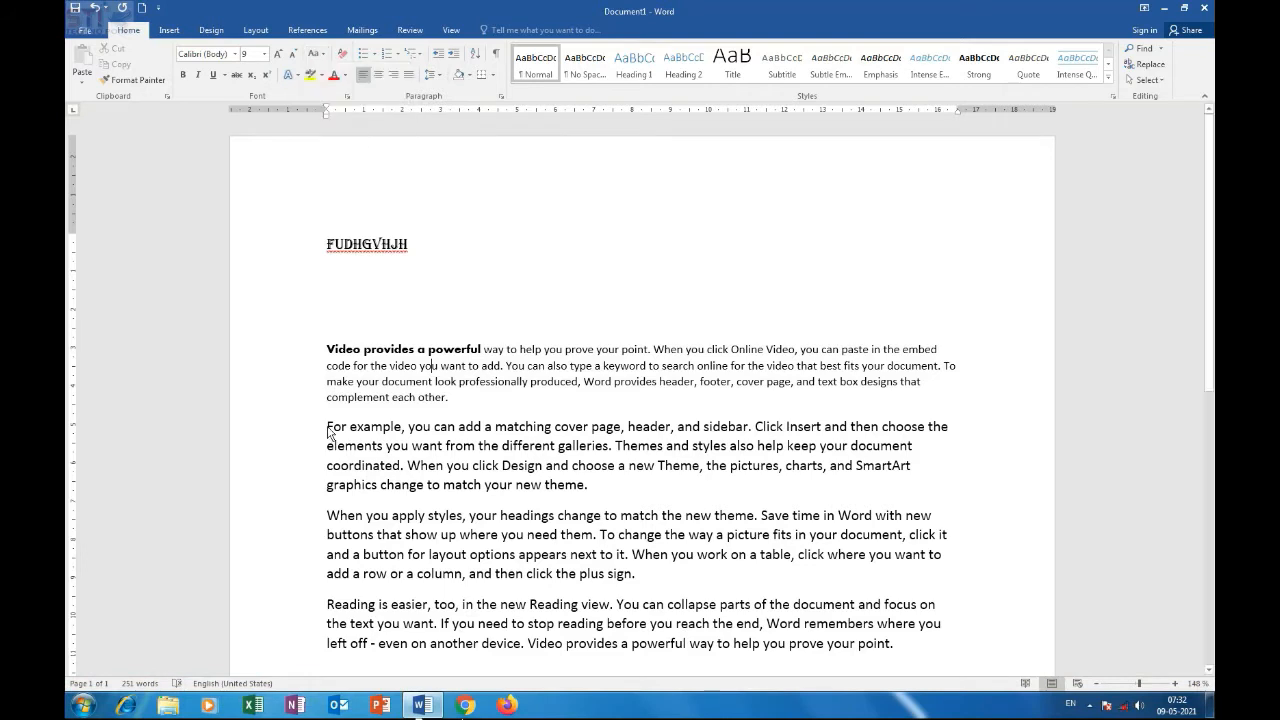
drag(329, 430, 580, 433)
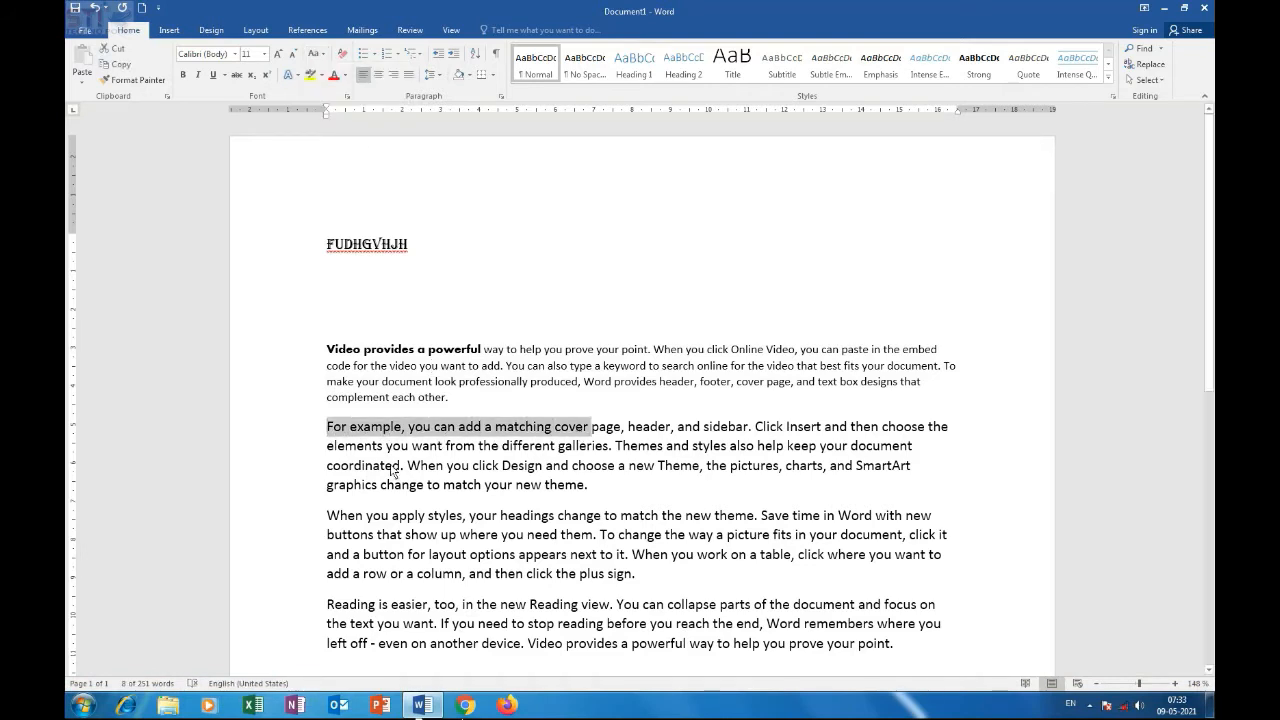
Write "ram is a good boy." on the blank line between "FUDHGVHJH" and the first paragraph
click(375, 300)
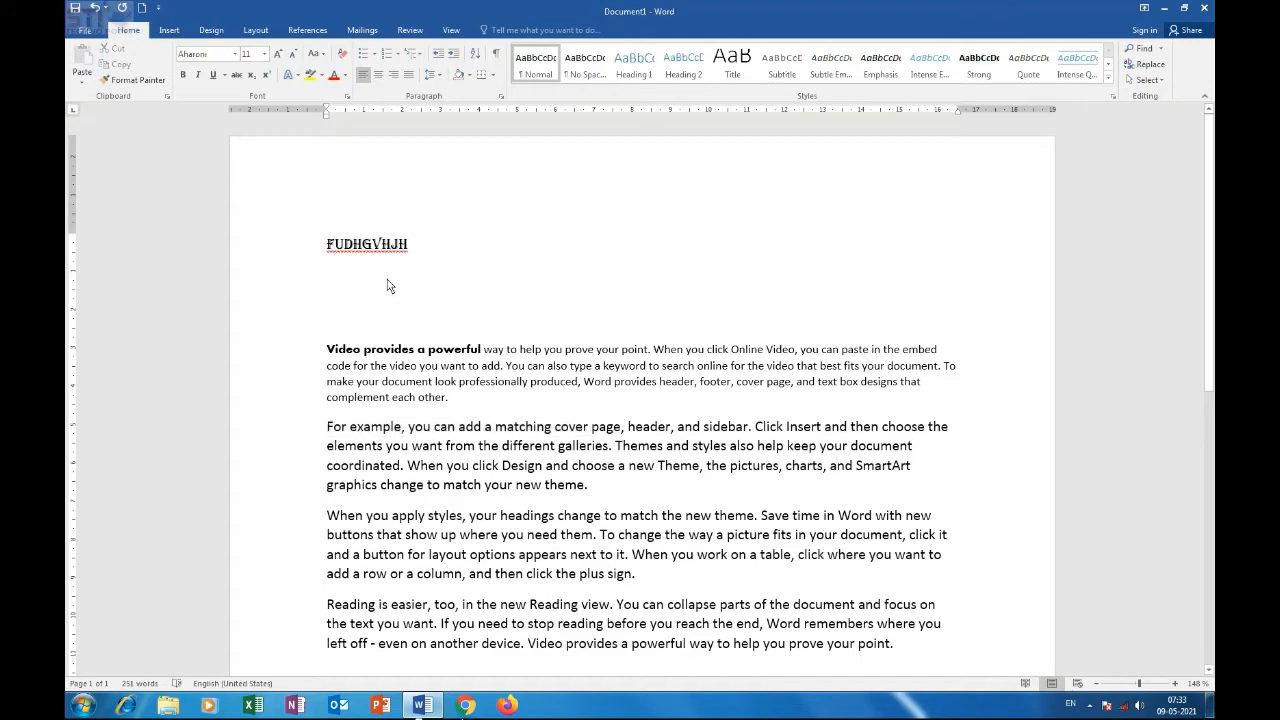
text(ram)
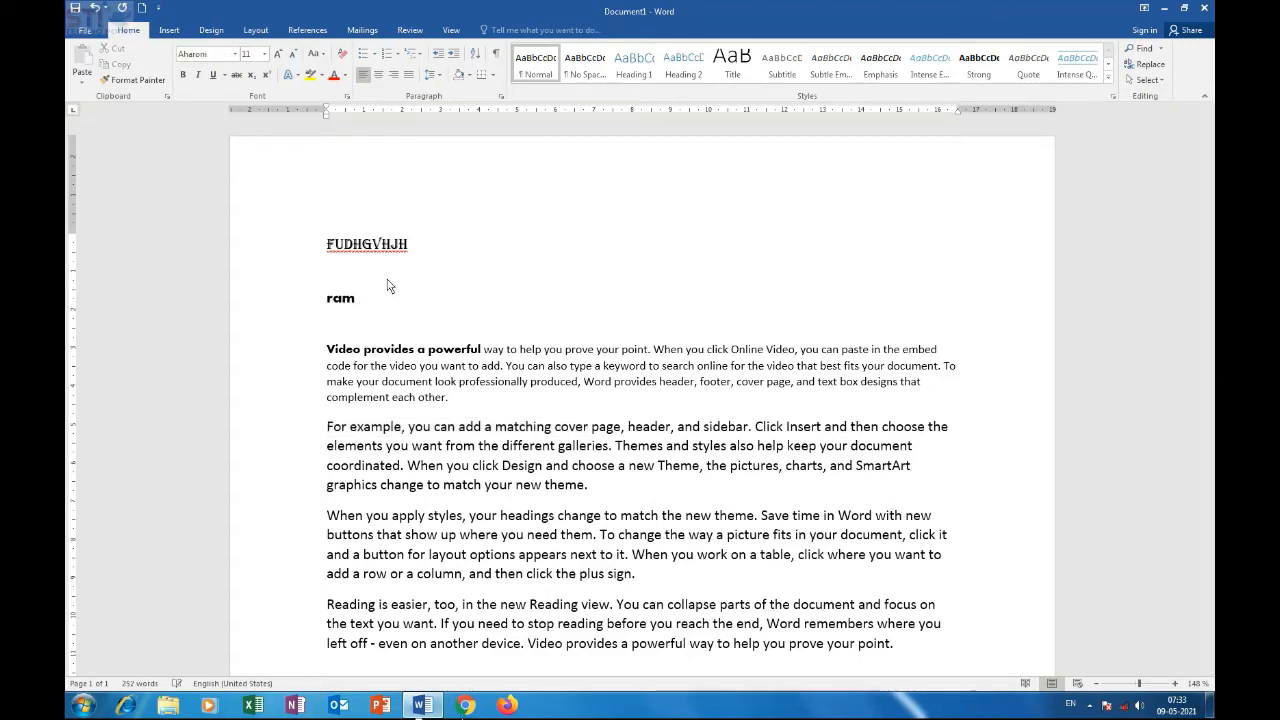
text( is a good boy)
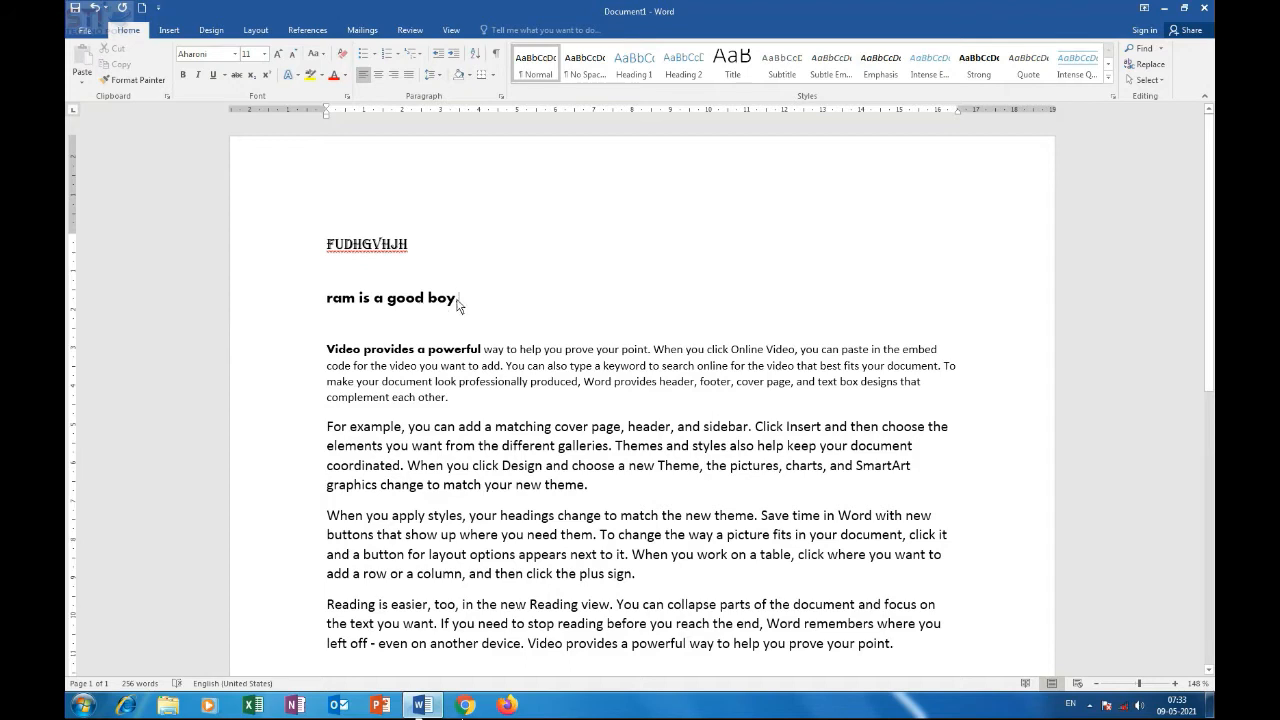
Convert the line "ram is a good boy" to Sentence case with Change Case
drag(457, 300, 326, 306)
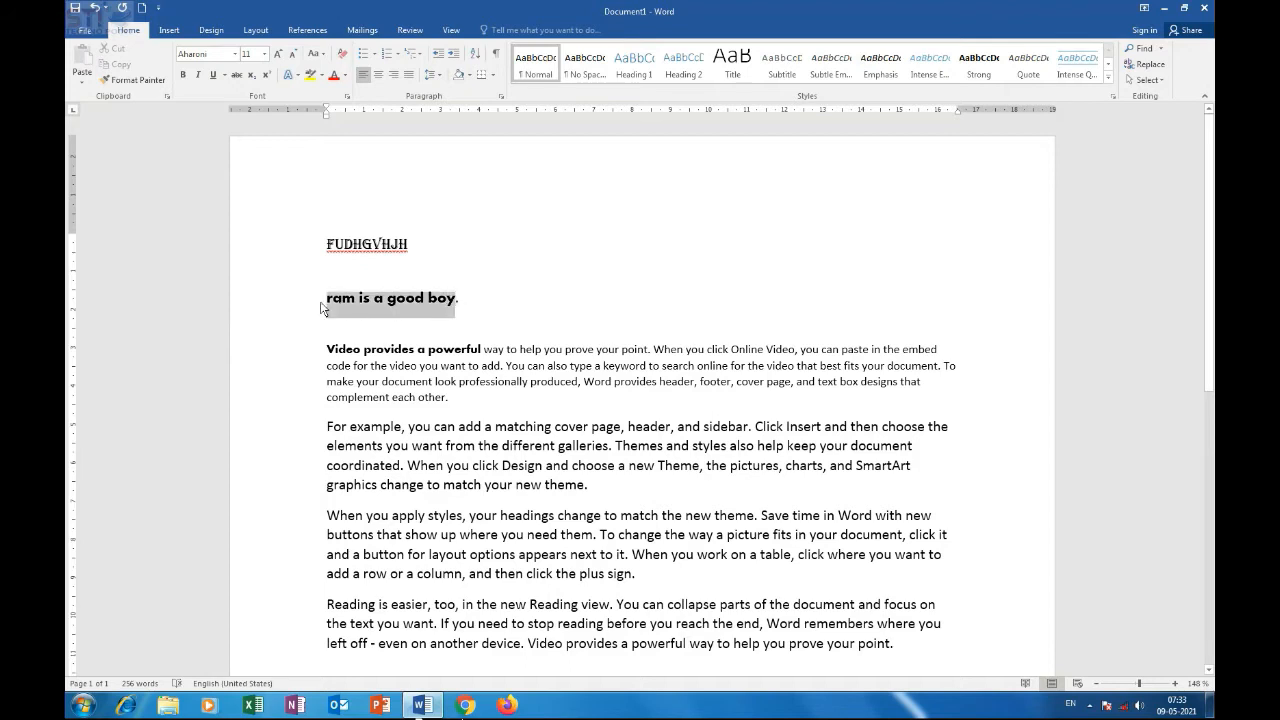
click(322, 56)
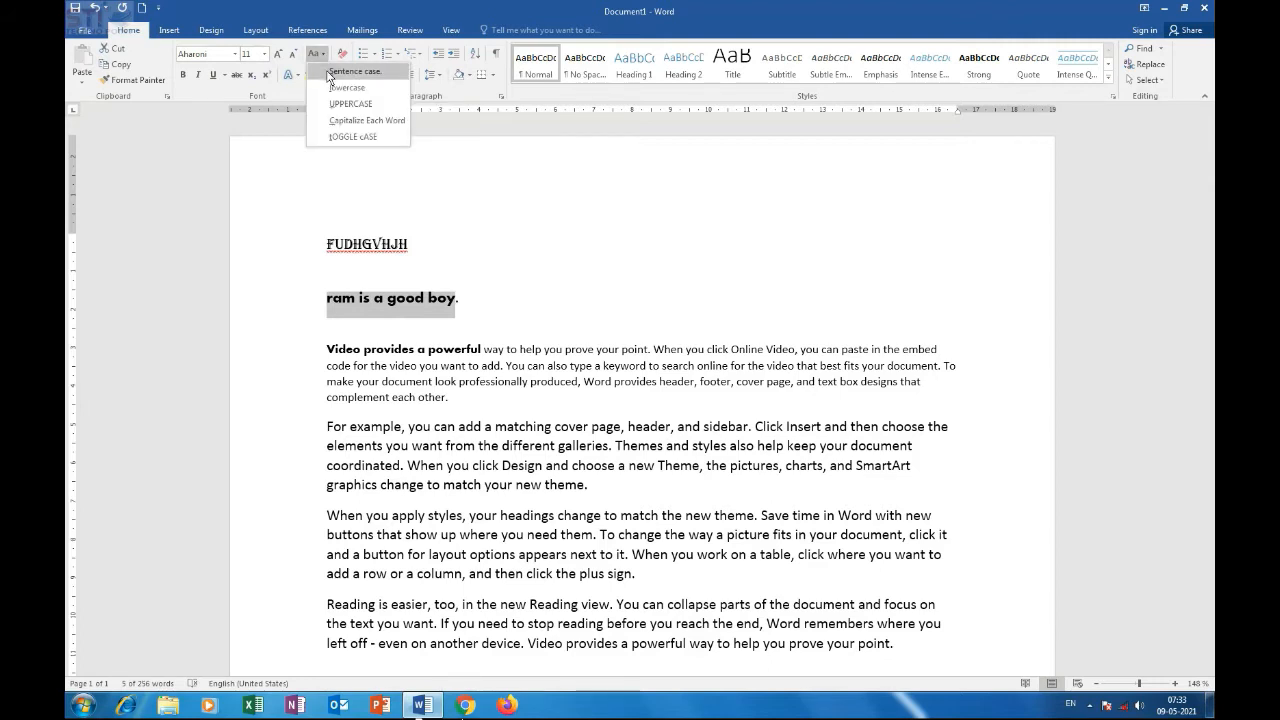
click(328, 72)
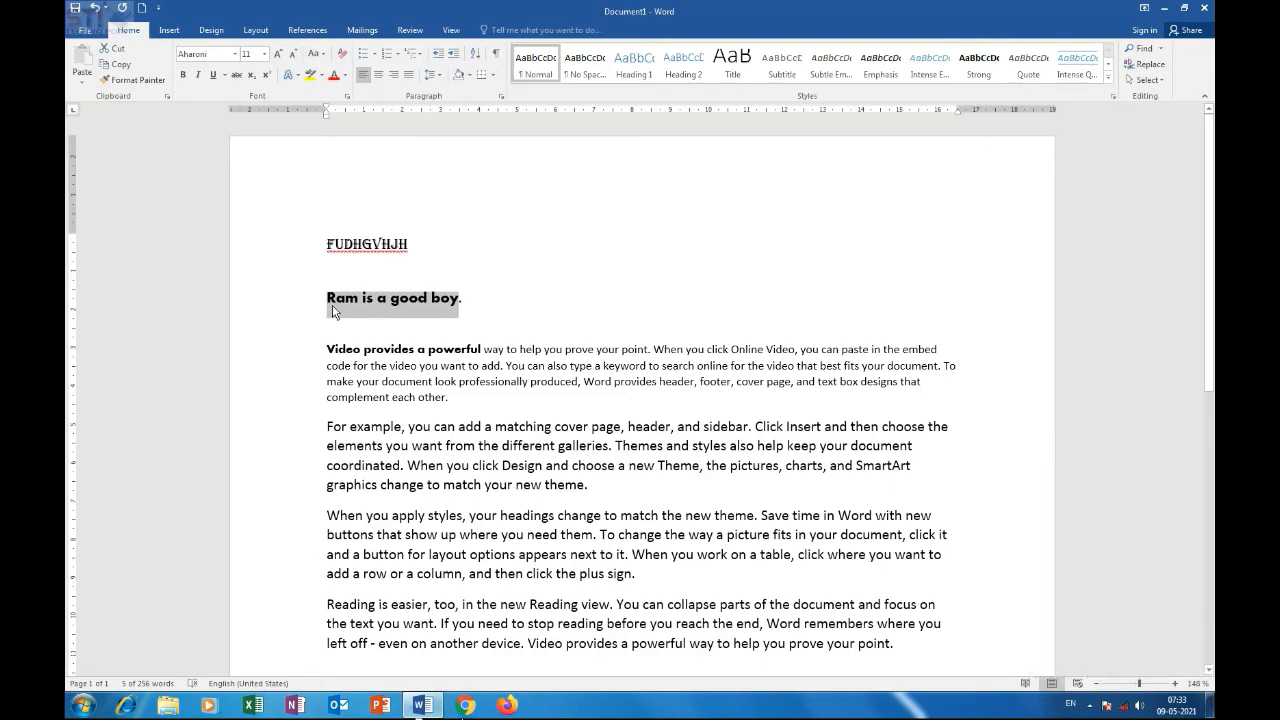
Convert the line "Ram is a good boy" to lowercase and then to UPPERCASE with Change Case
click(322, 57)
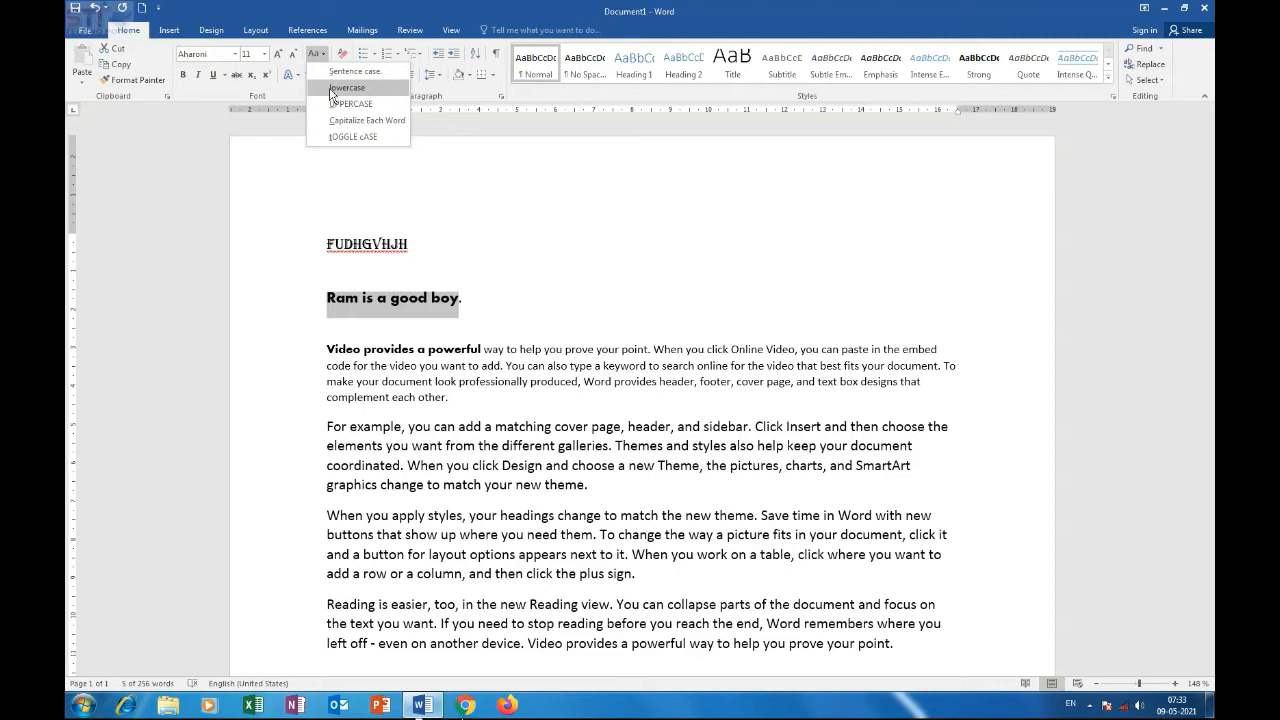
click(333, 88)
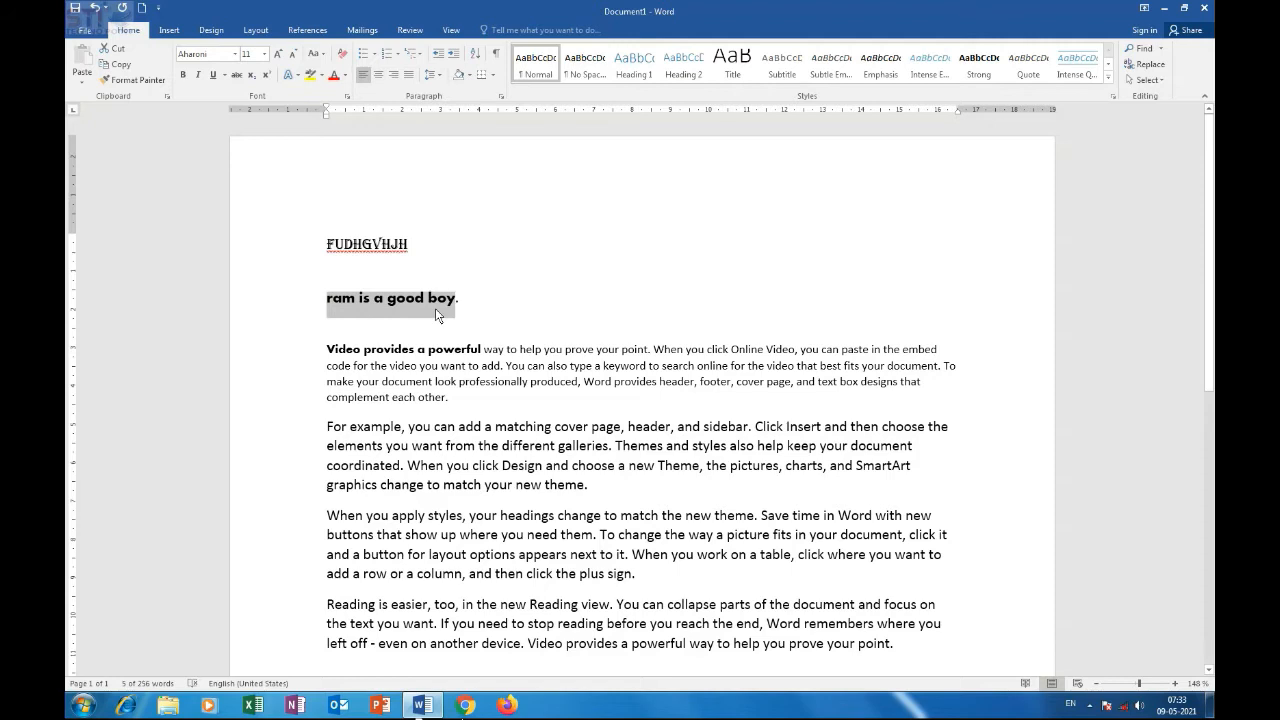
click(323, 55)
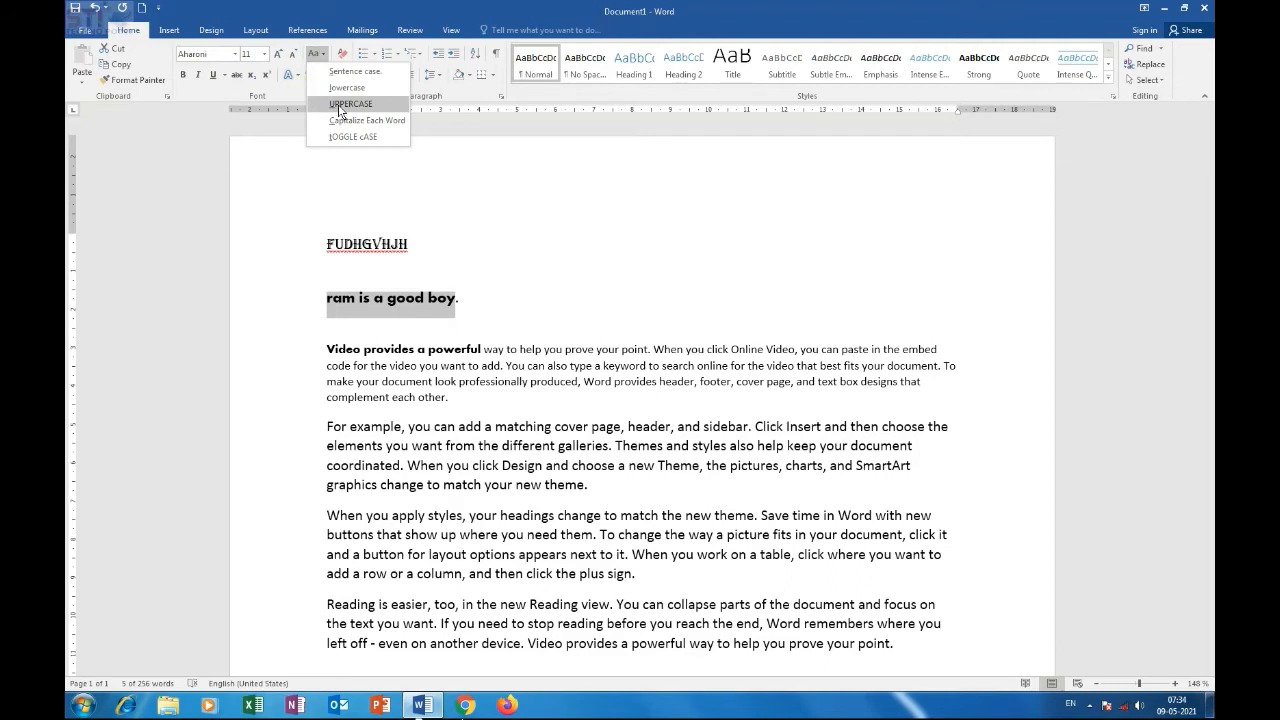
click(340, 104)
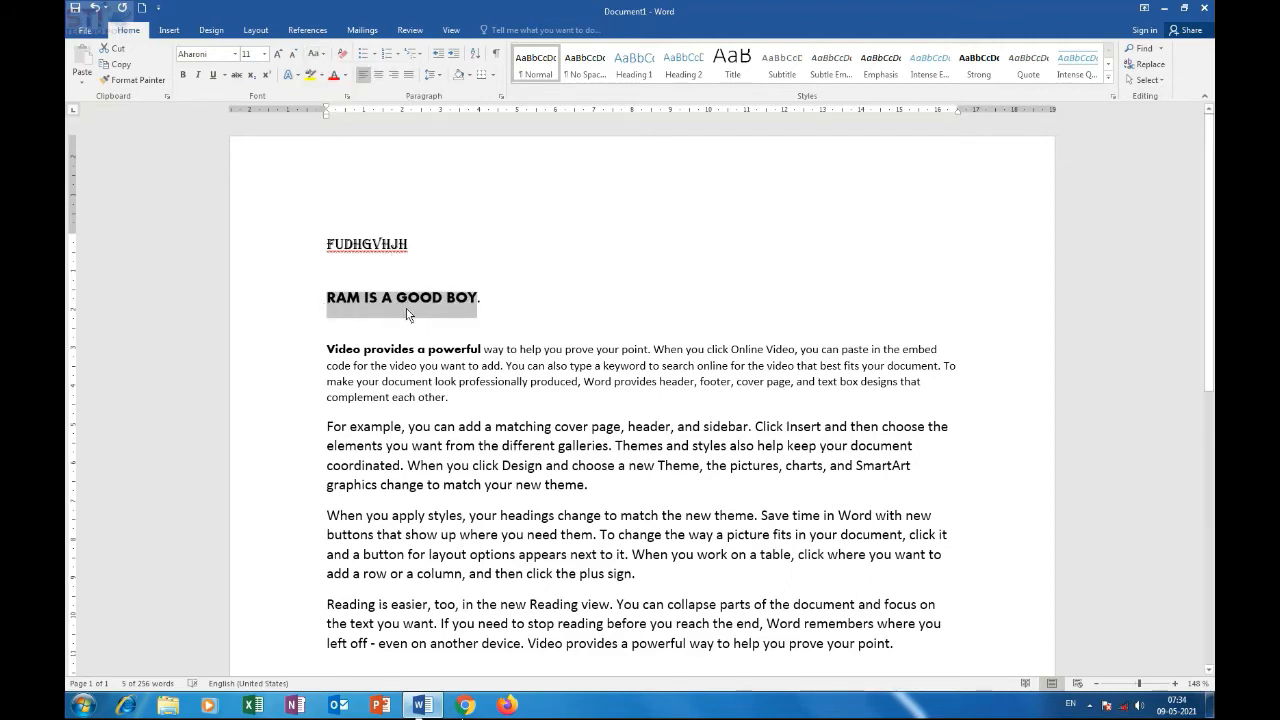
Convert the selected line "RAM IS A GOOD BOY" to Capitalize Each Word with Change Case
click(322, 58)
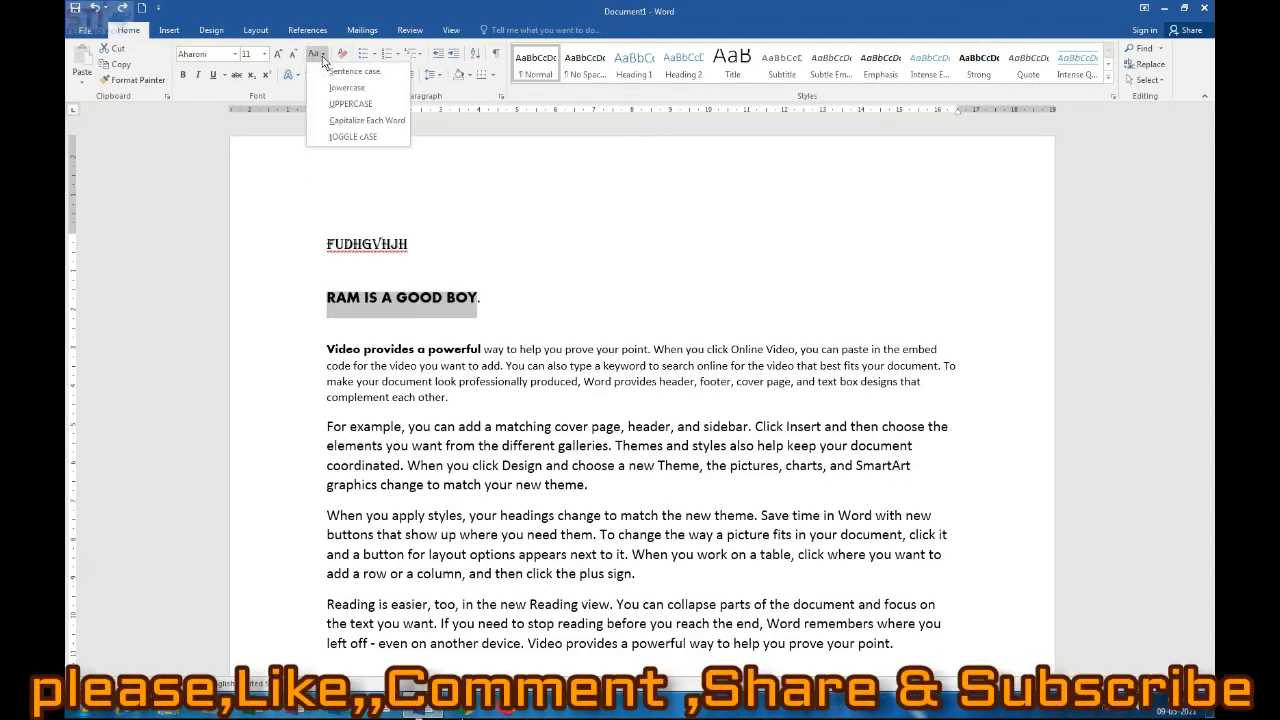
click(350, 121)
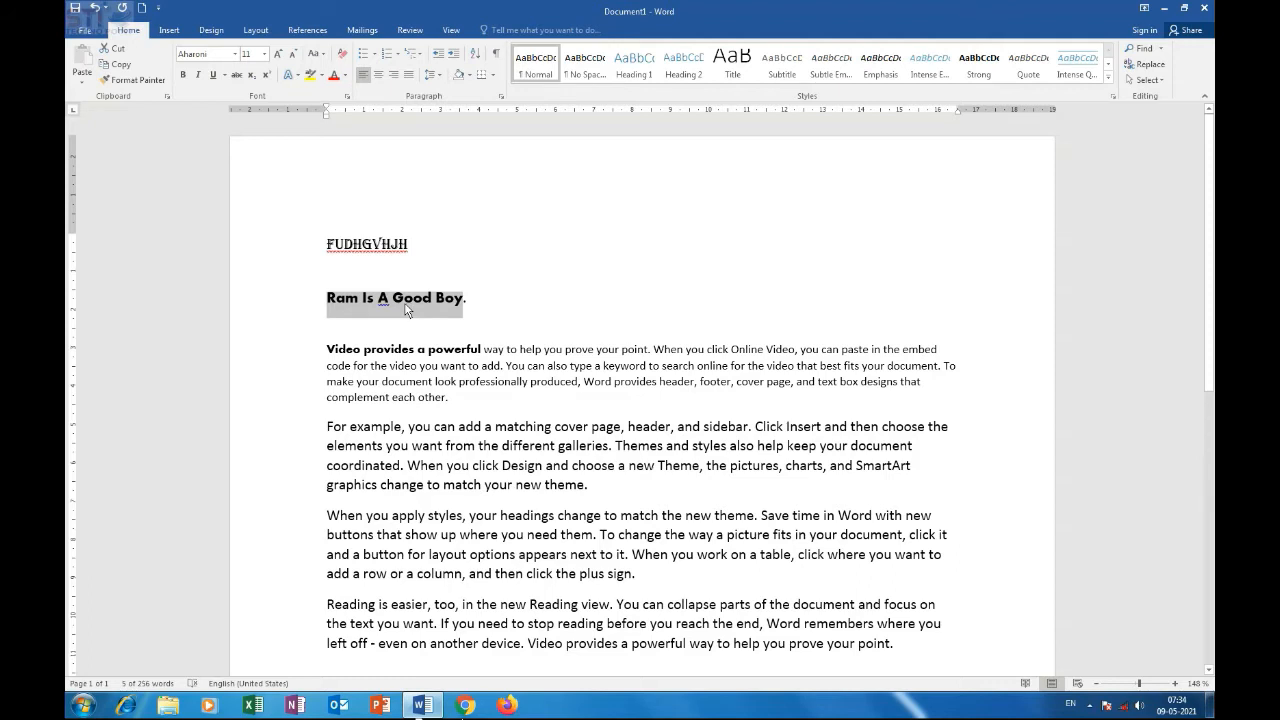
Apply tOGGLE cASE to the selected line "Ram Is A Good Boy" and clear all of its formatting
click(316, 53)
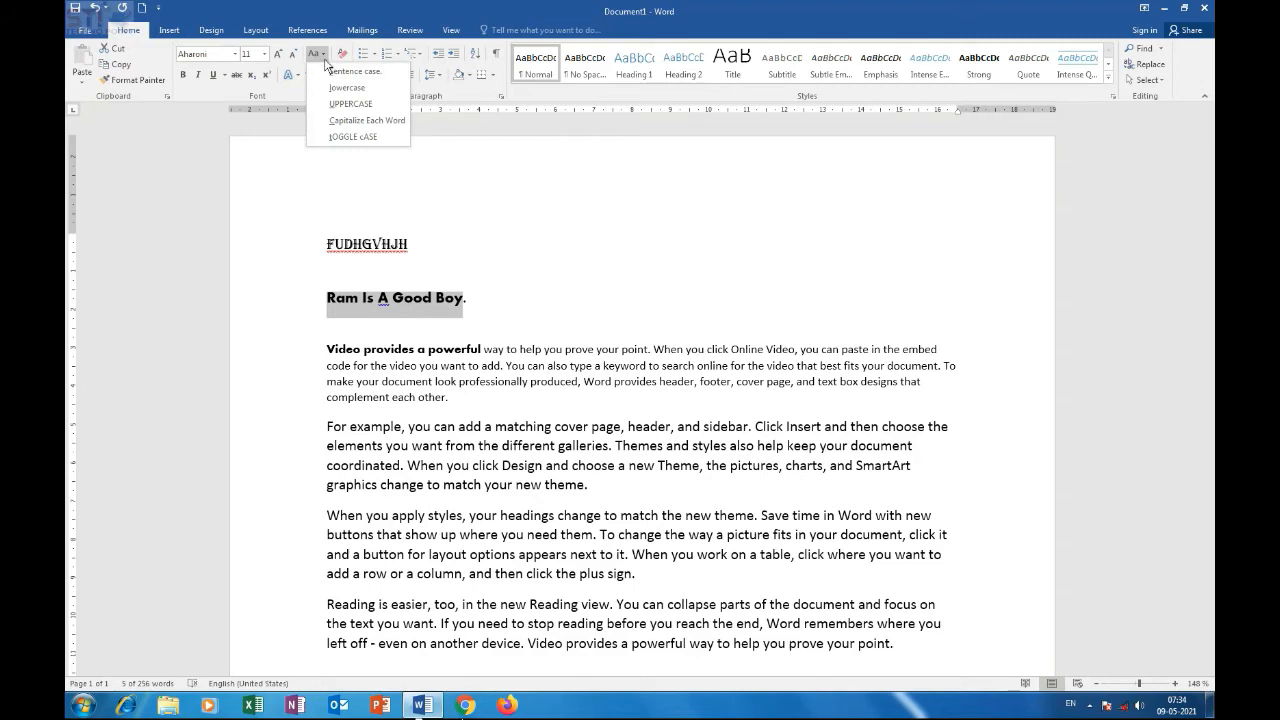
click(338, 136)
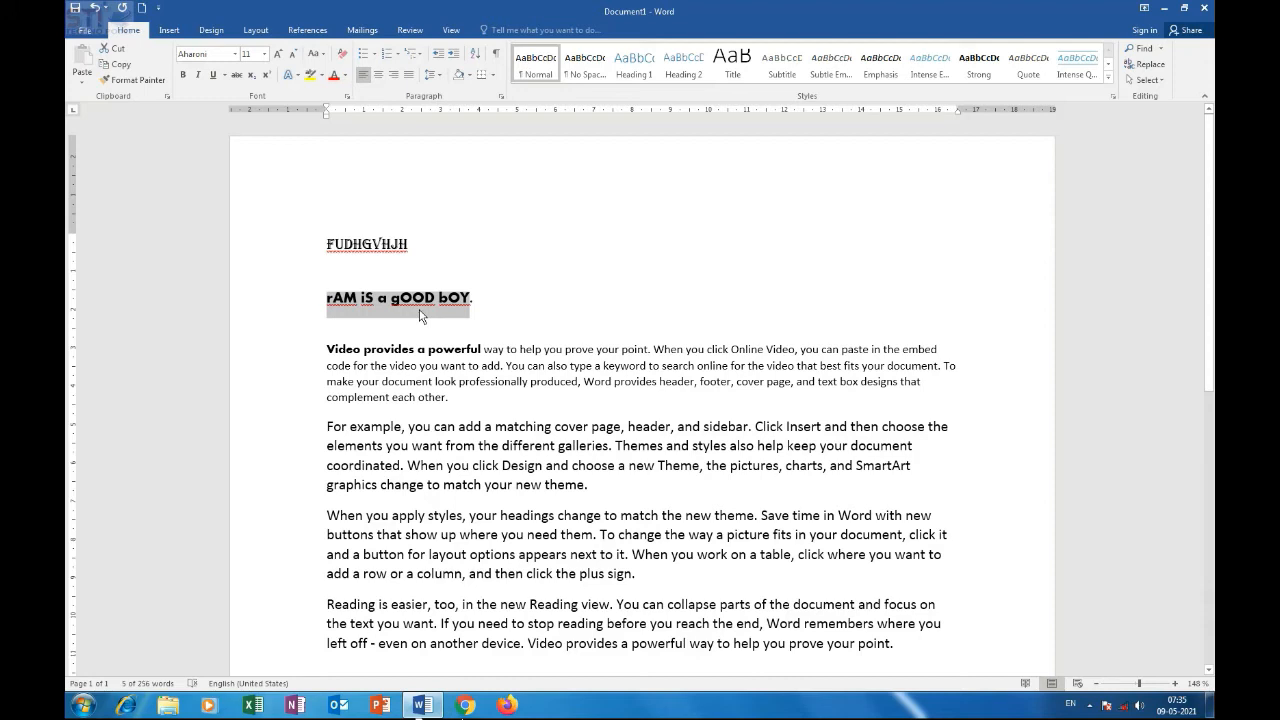
click(342, 56)
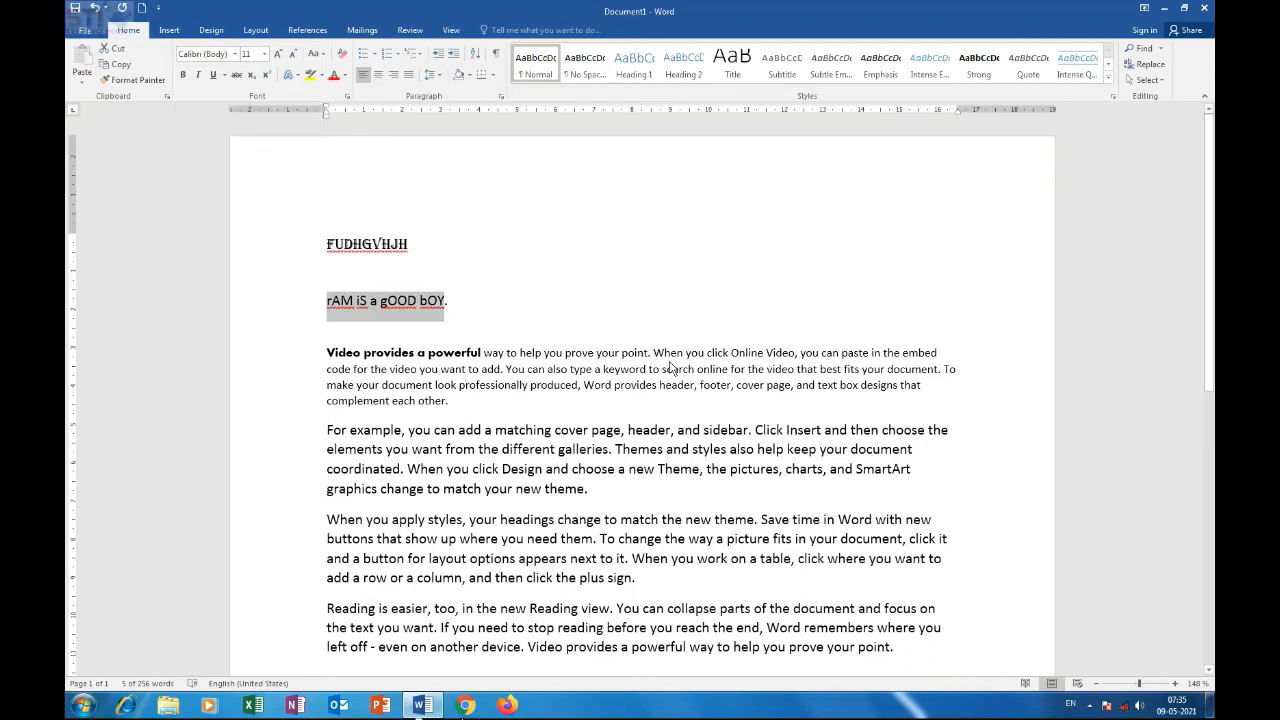
Make the words "prove your point." in the first paragraph bold, italic and underlined
drag(652, 358, 567, 365)
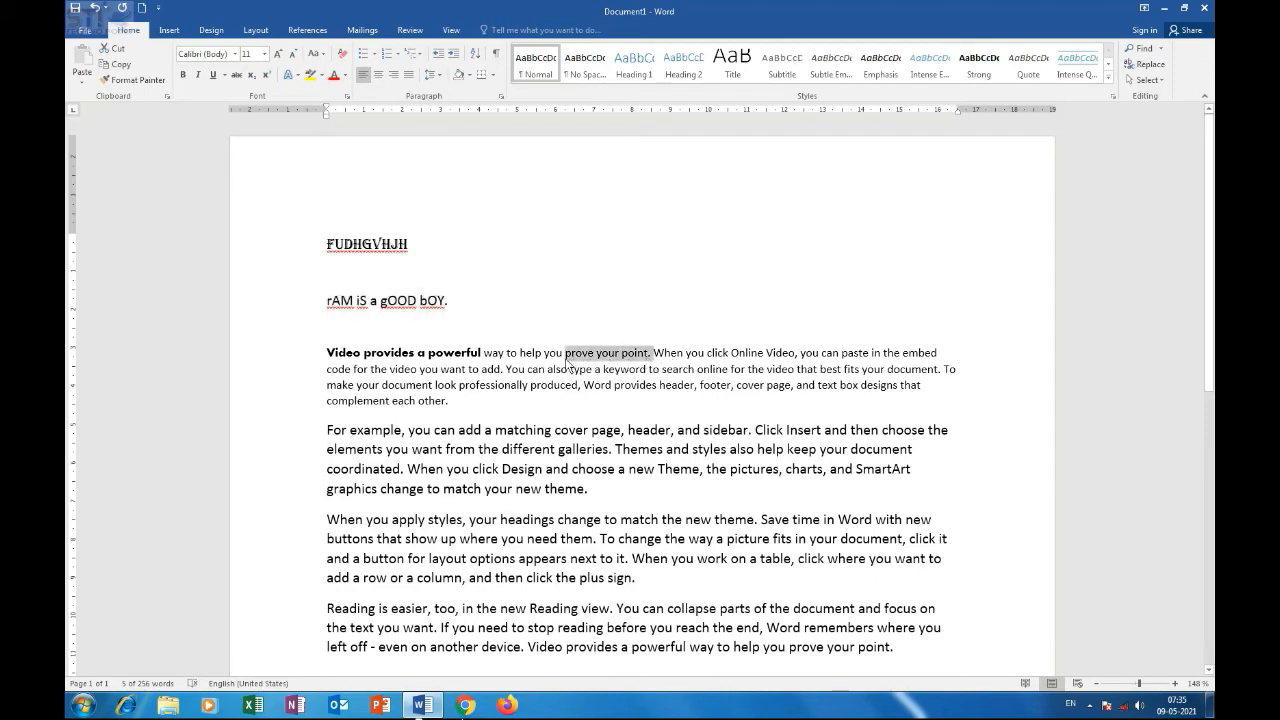
click(183, 75)
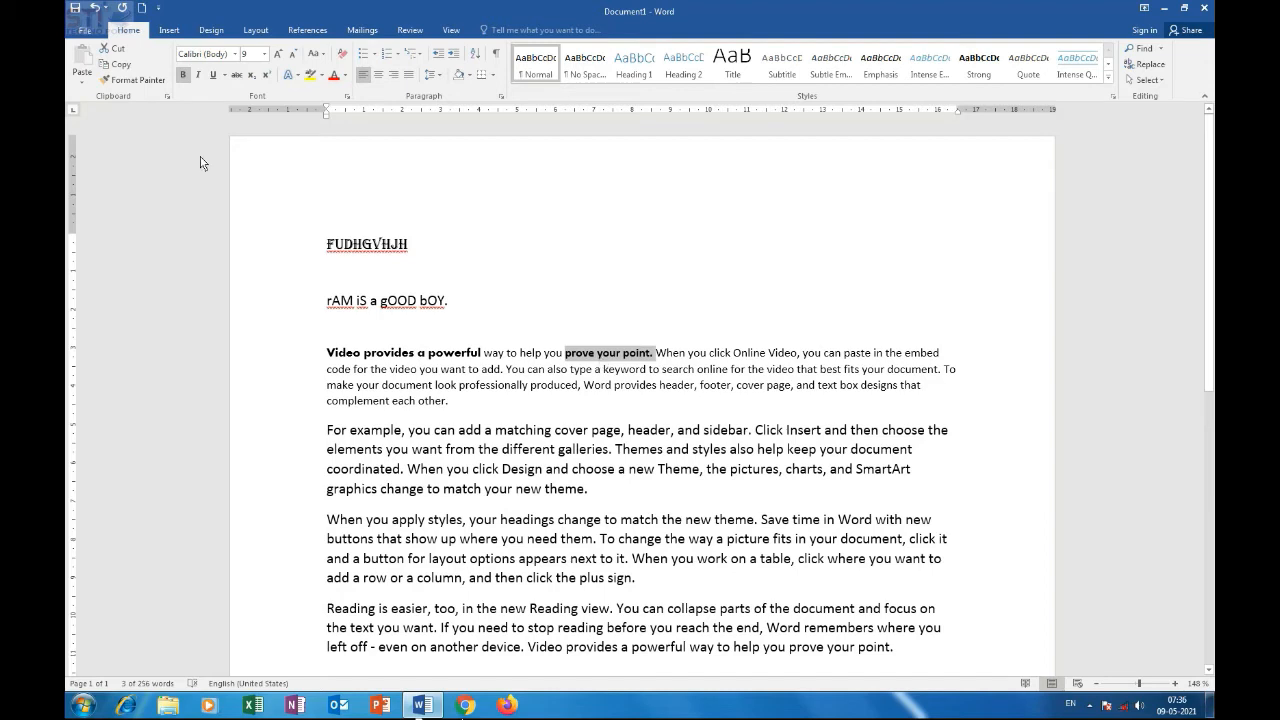
click(199, 81)
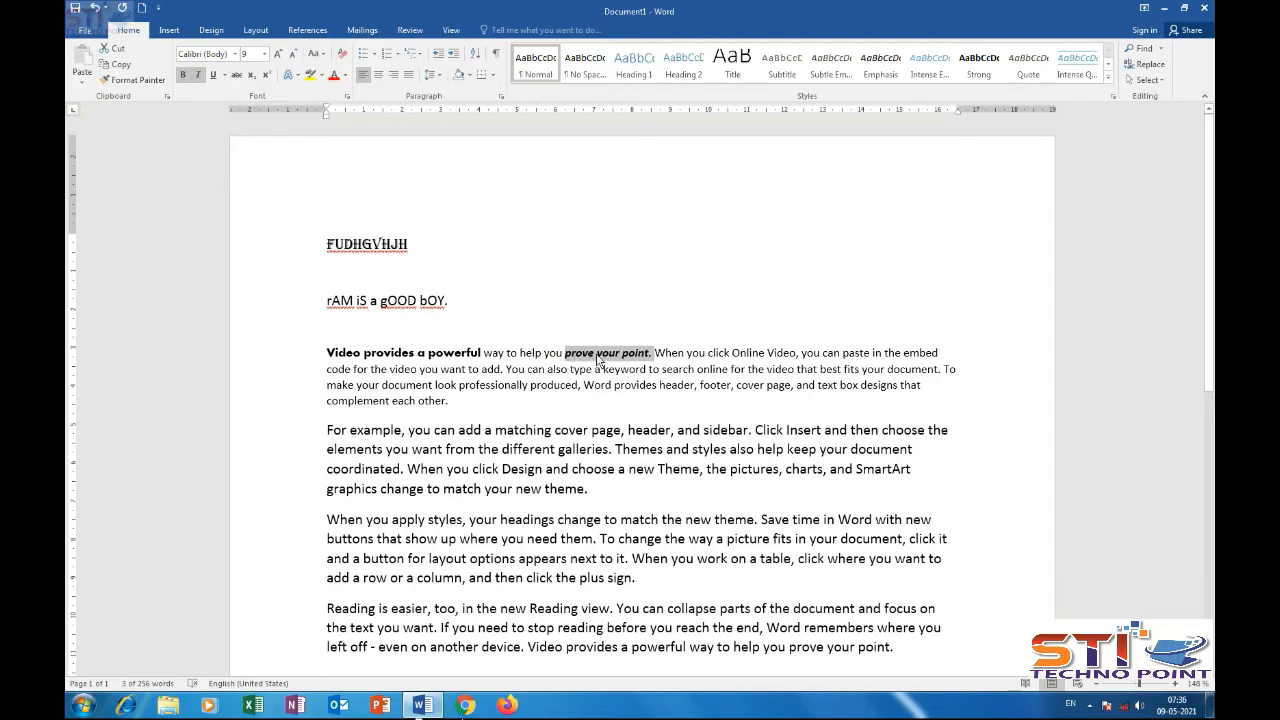
click(213, 77)
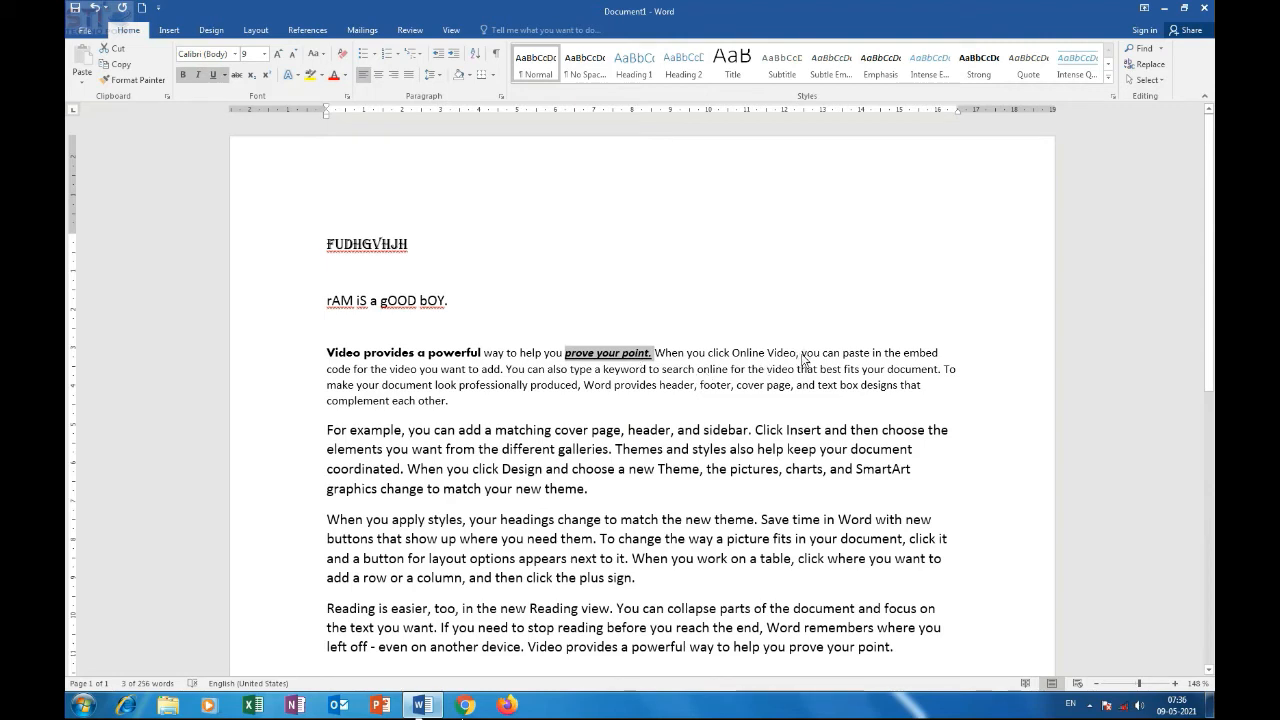
Apply strikethrough to the words "click Online Video" in the first paragraph
drag(796, 356, 708, 357)
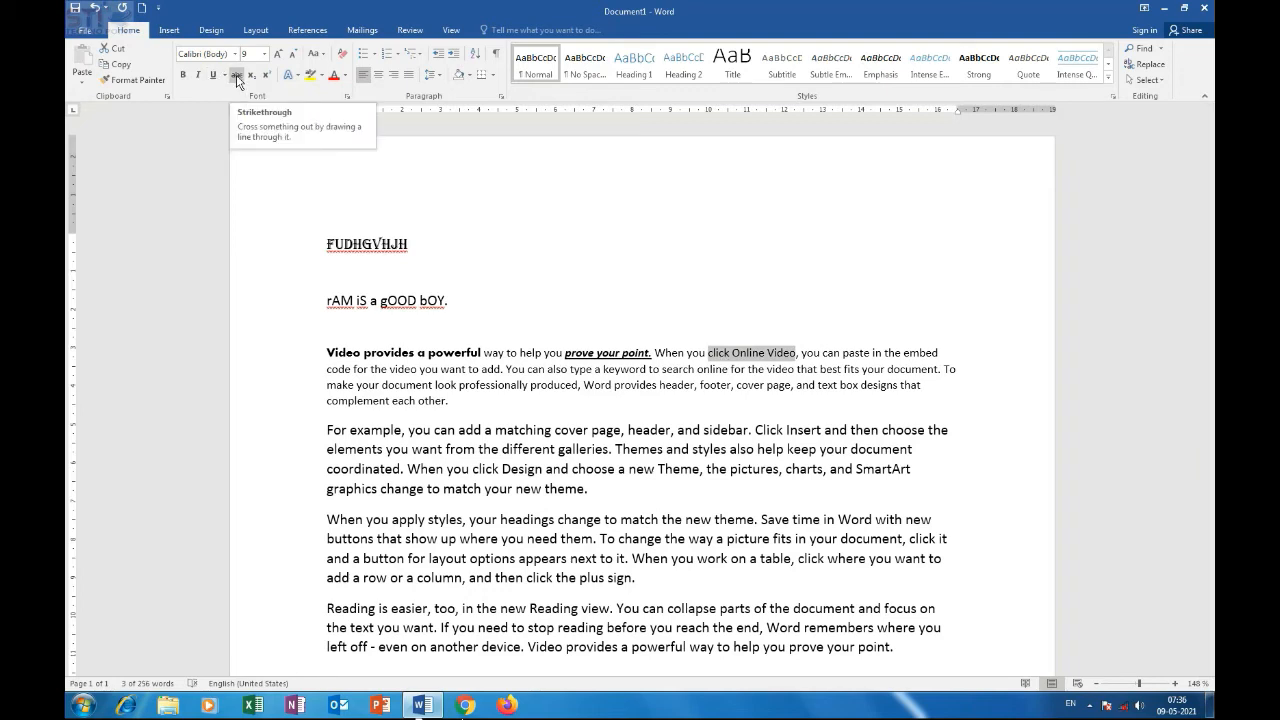
click(237, 76)
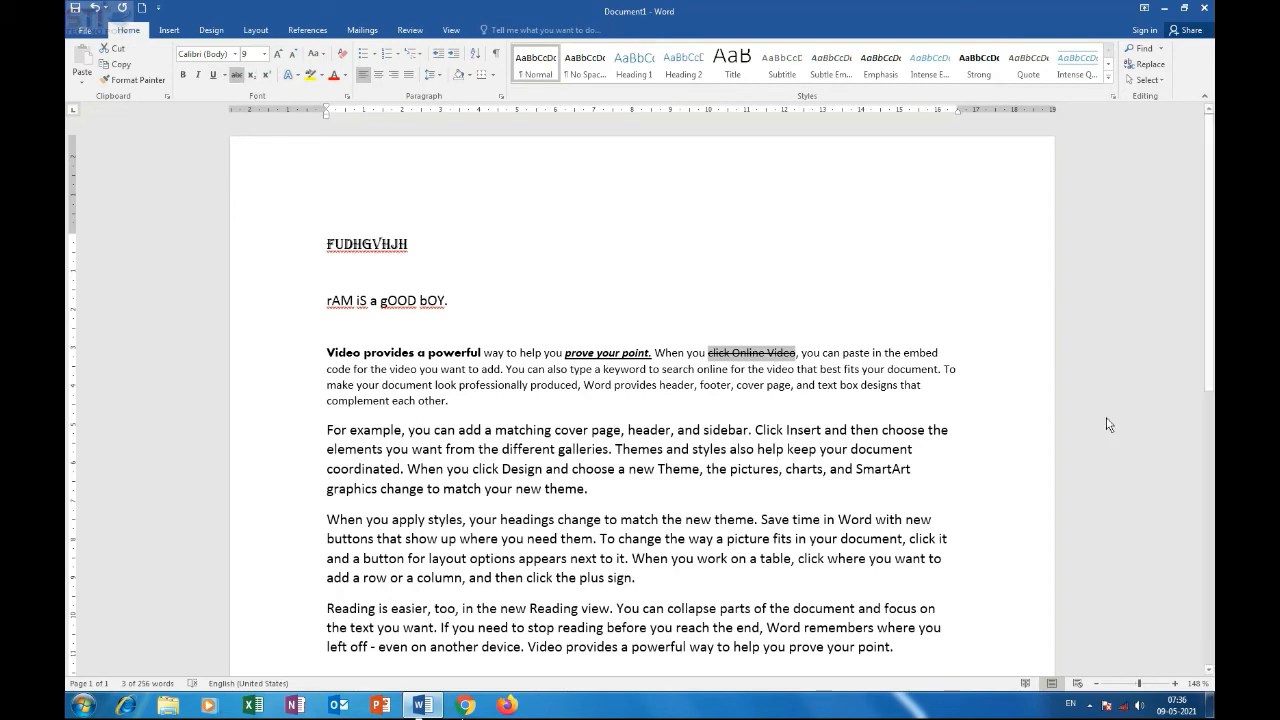
Write "H2O" on the line below the last paragraph and format its 2 as subscript
scroll(1210, 344, down, 5)
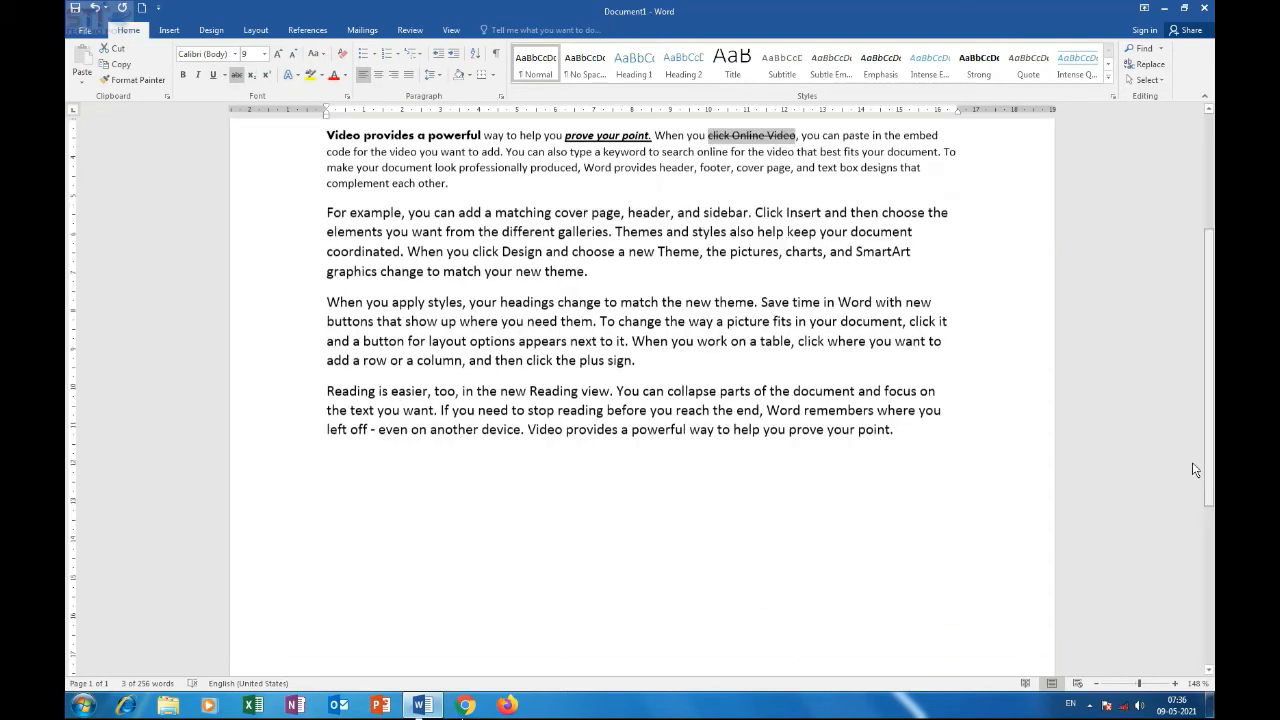
click(377, 481)
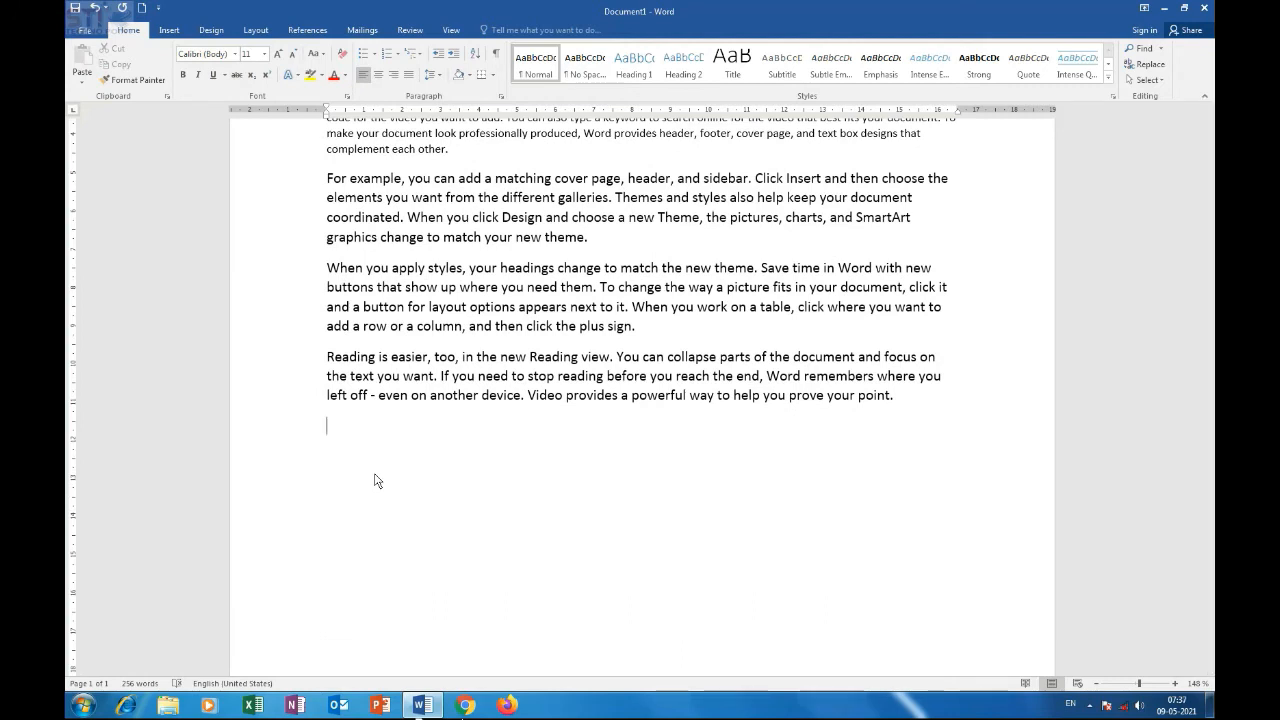
text(H2O)
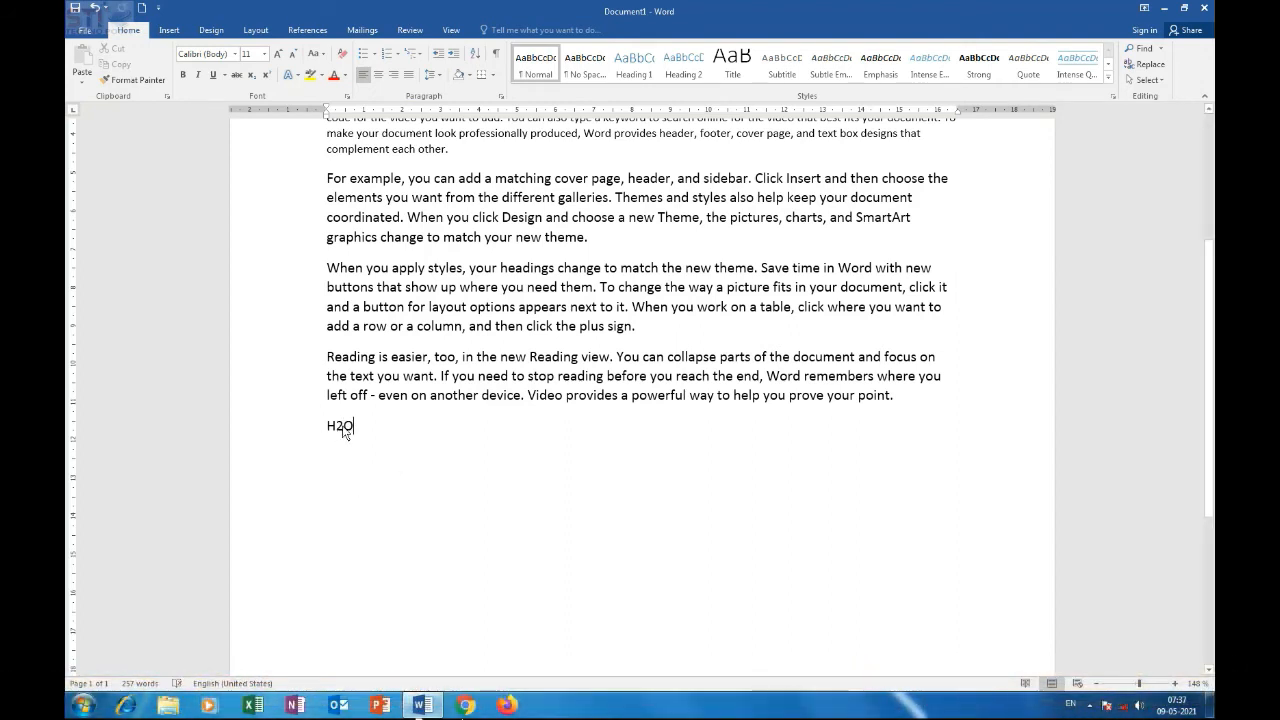
drag(335, 426, 342, 426)
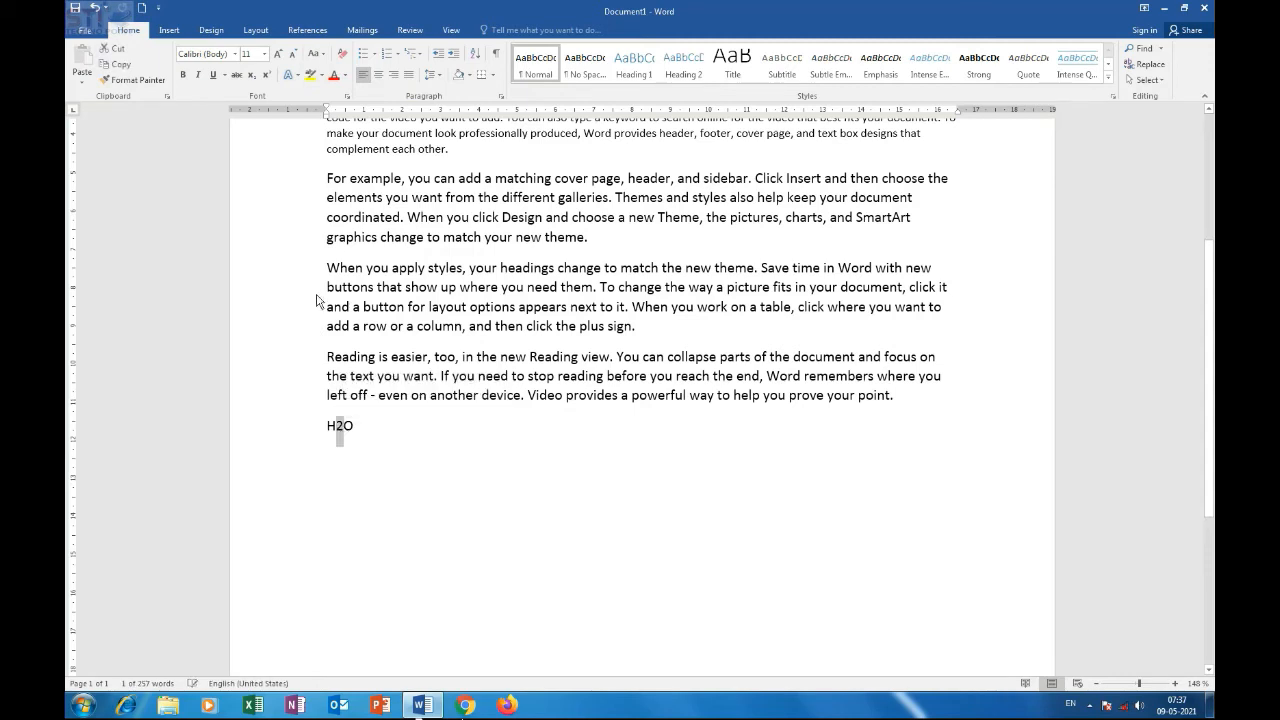
click(252, 76)
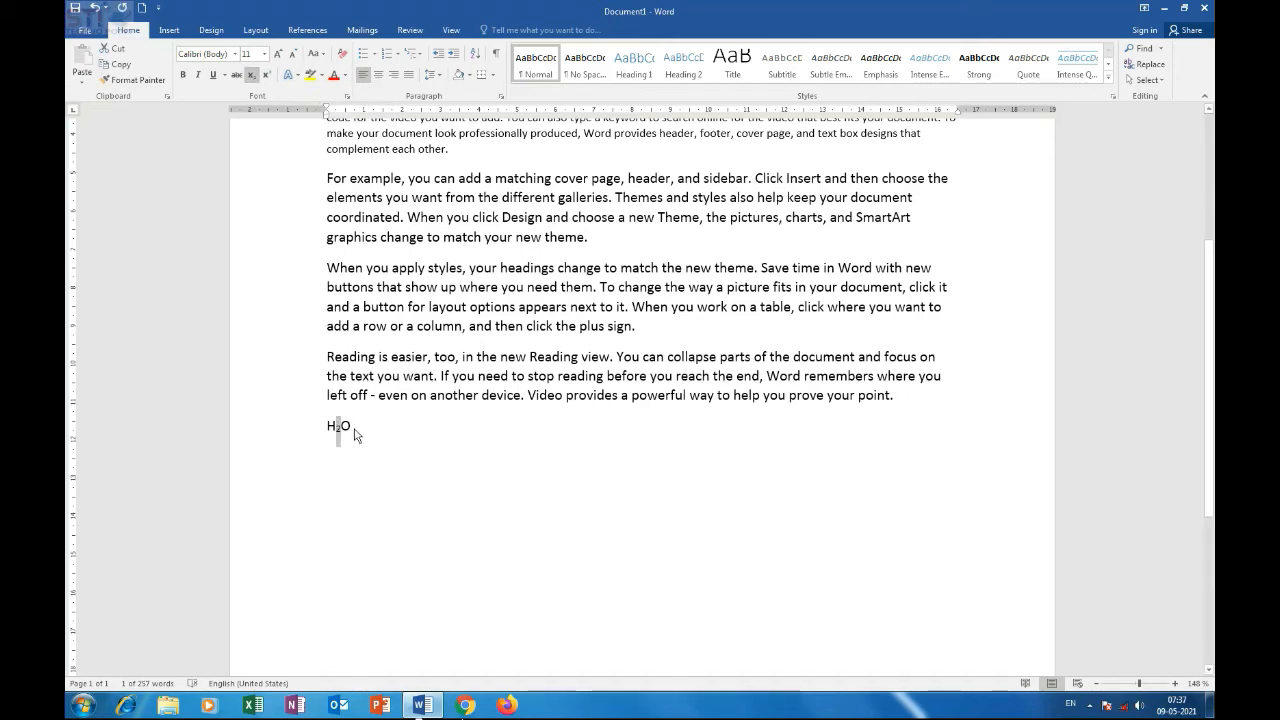
Write "Xth" on a new line below the H2O formula and format "th" as superscript
click(401, 432)
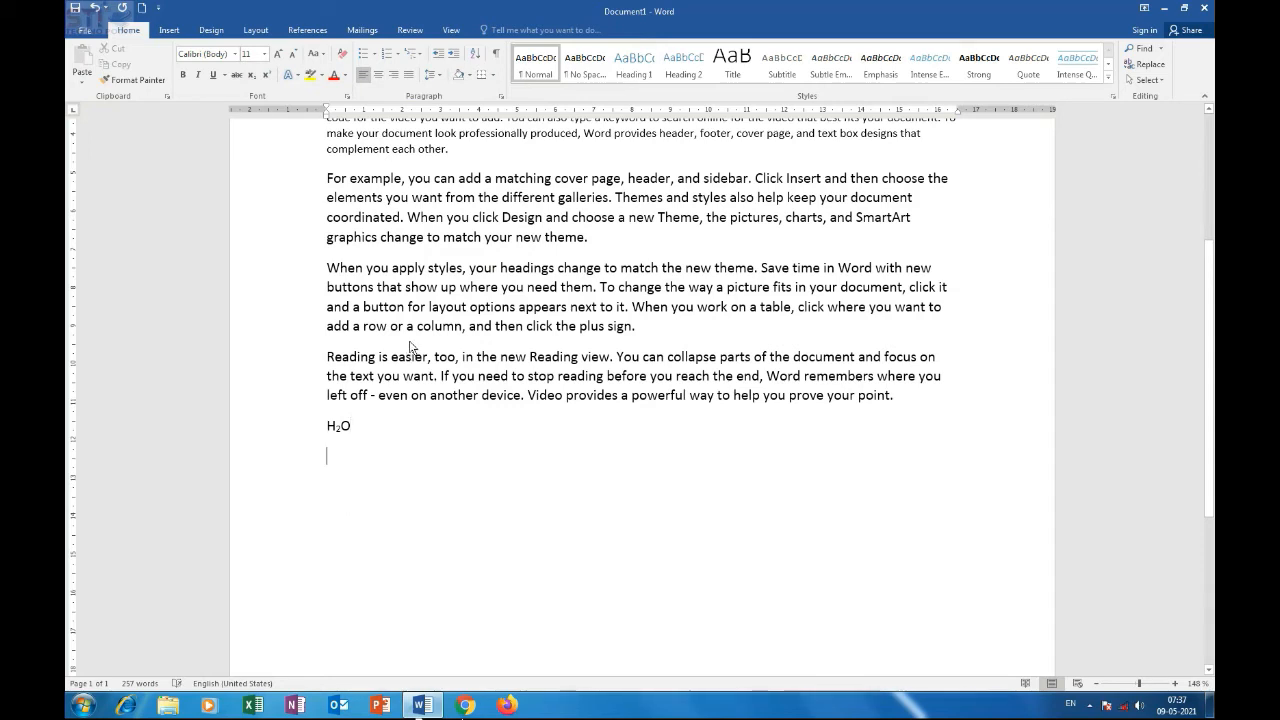
text(X)
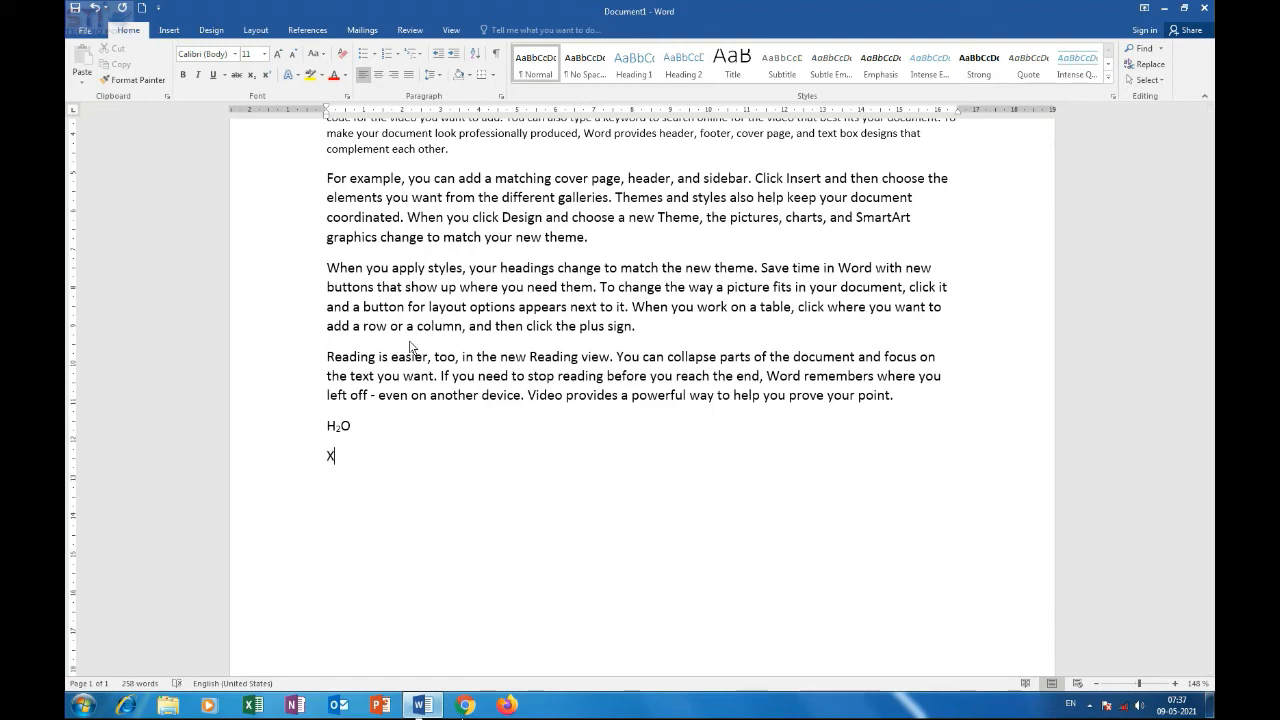
text(th)
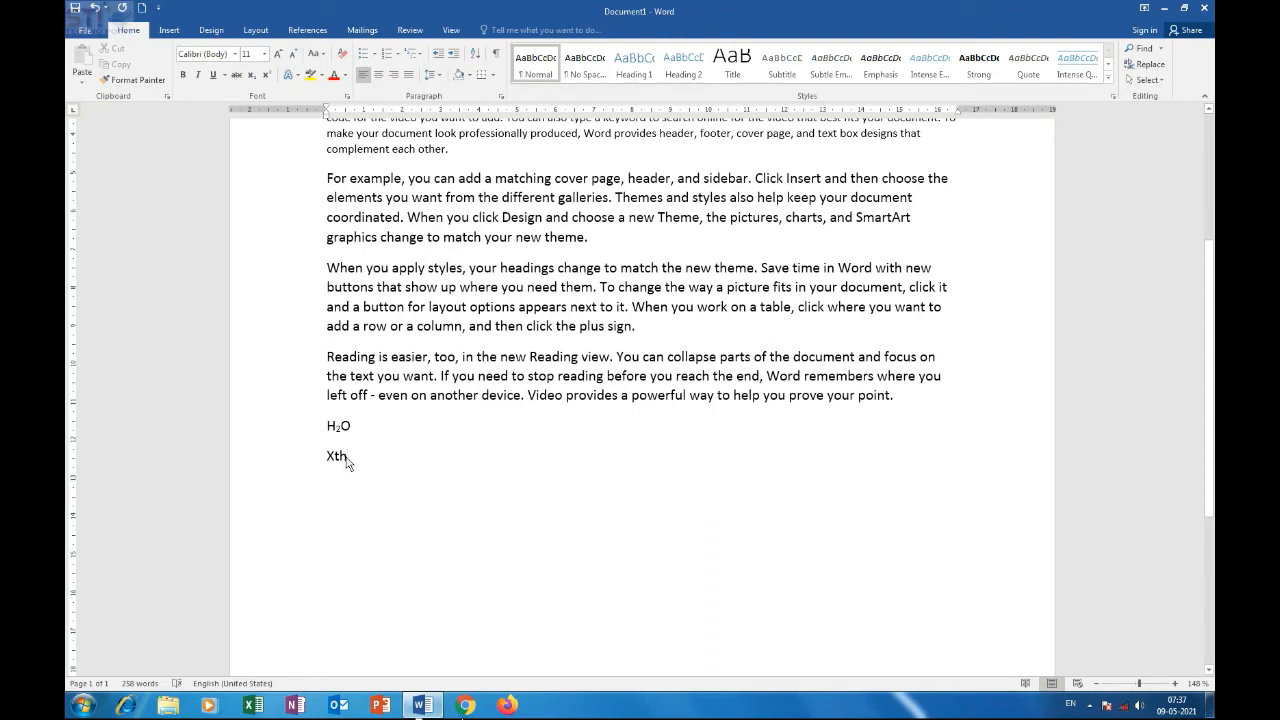
drag(348, 456, 336, 456)
click(266, 75)
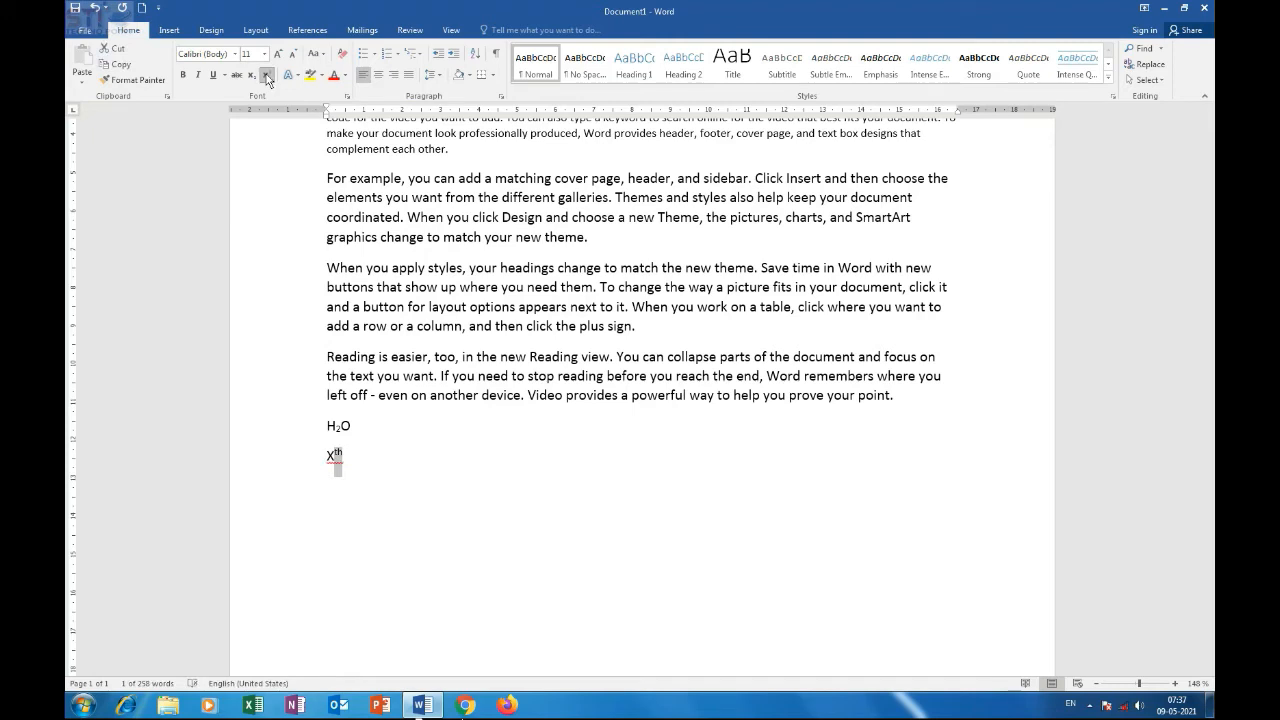
click(338, 456)
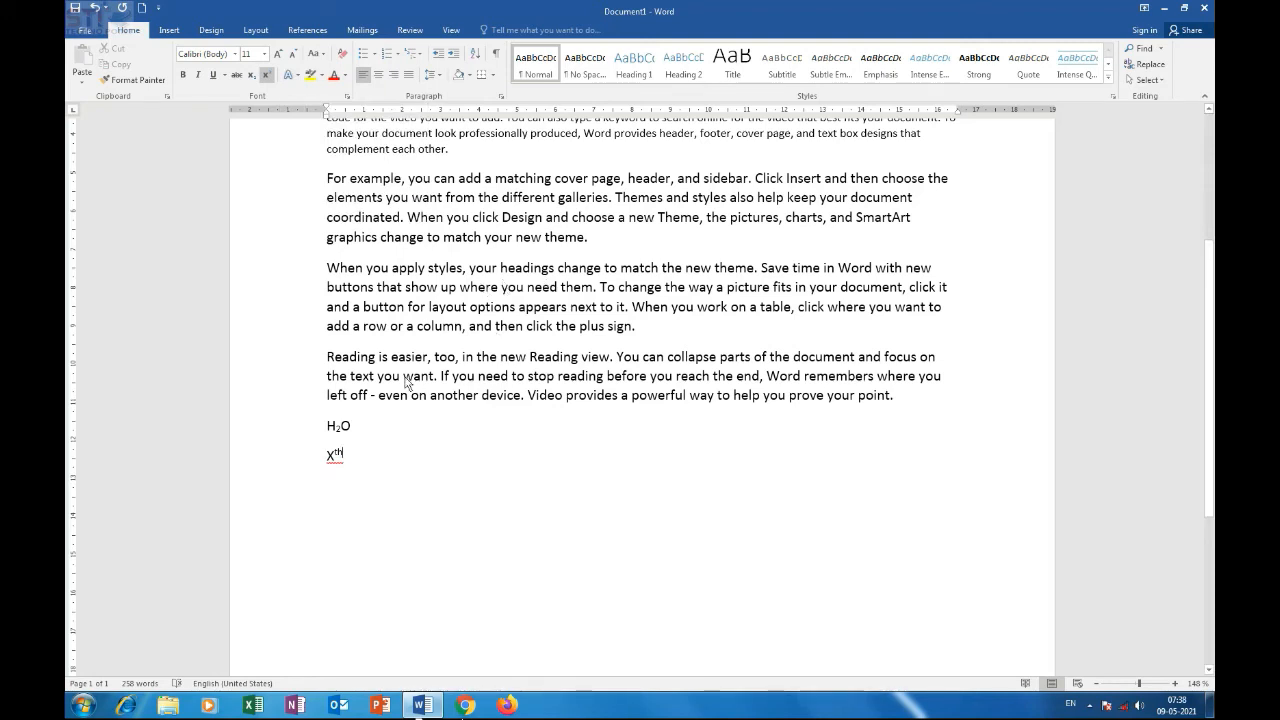
Apply the blue outlined text effect with a shadow to "Reading is easier" in the last paragraph
drag(428, 360, 322, 360)
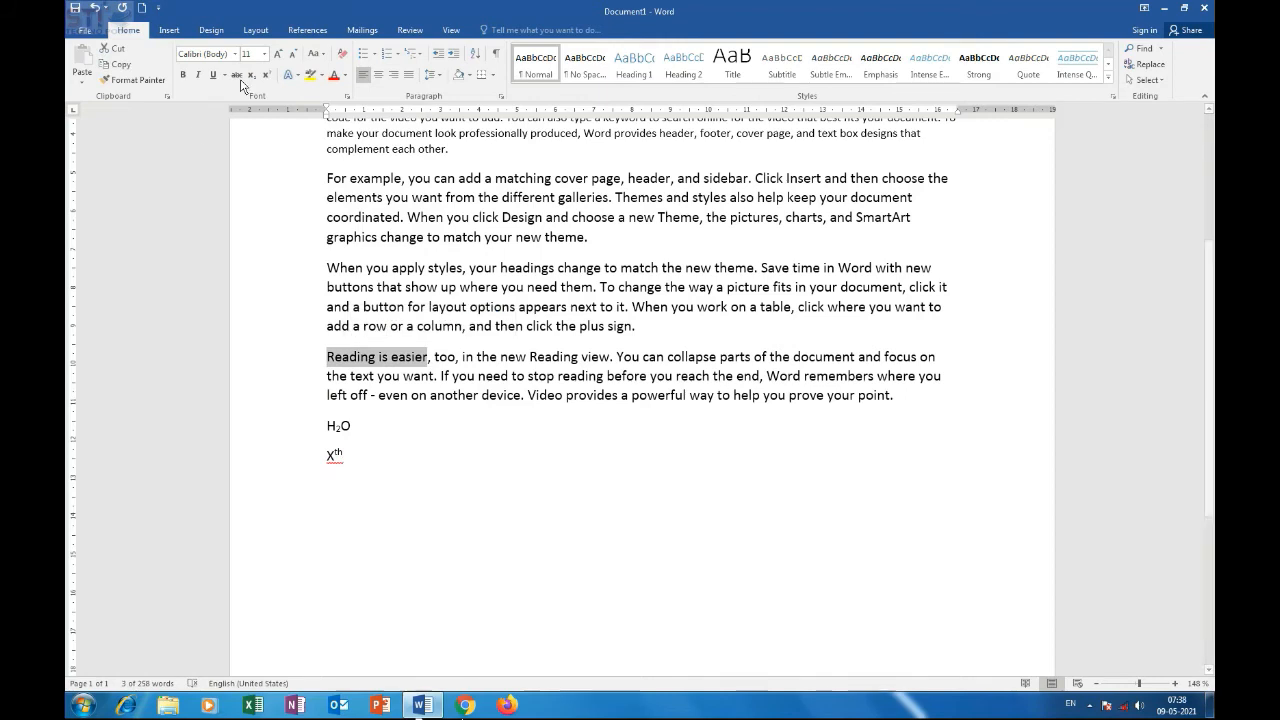
click(292, 76)
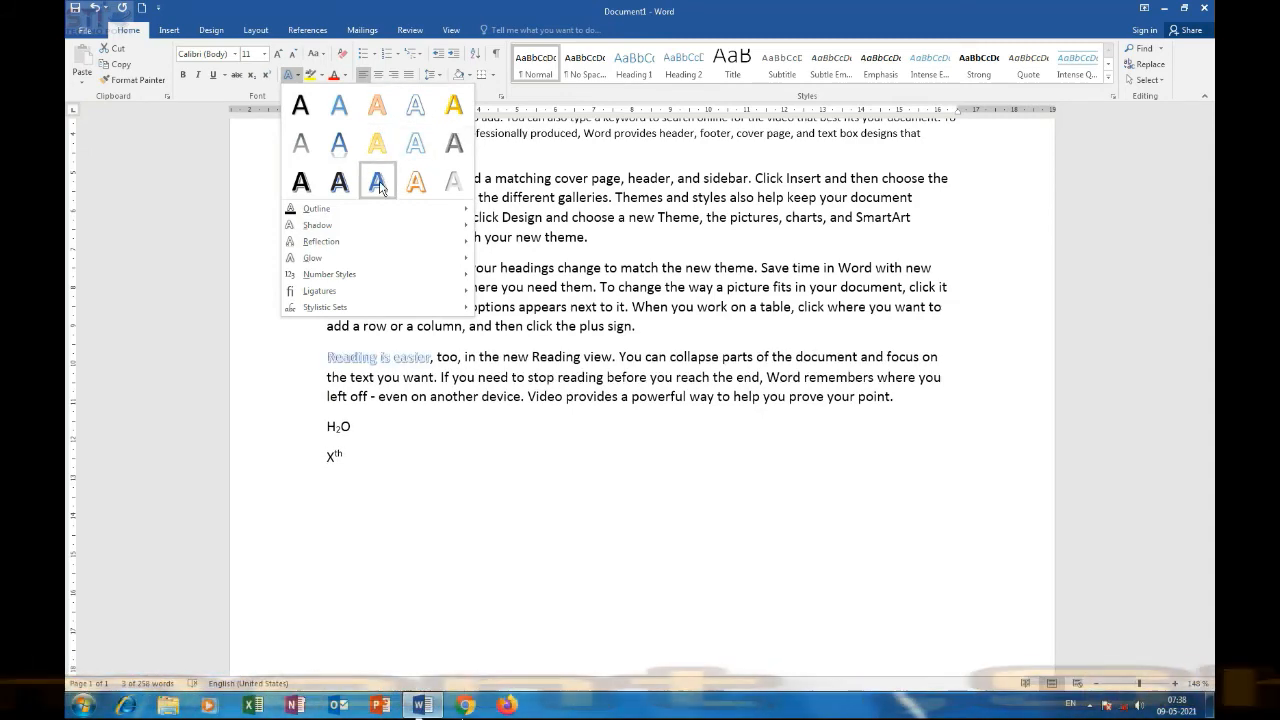
click(300, 143)
click(447, 376)
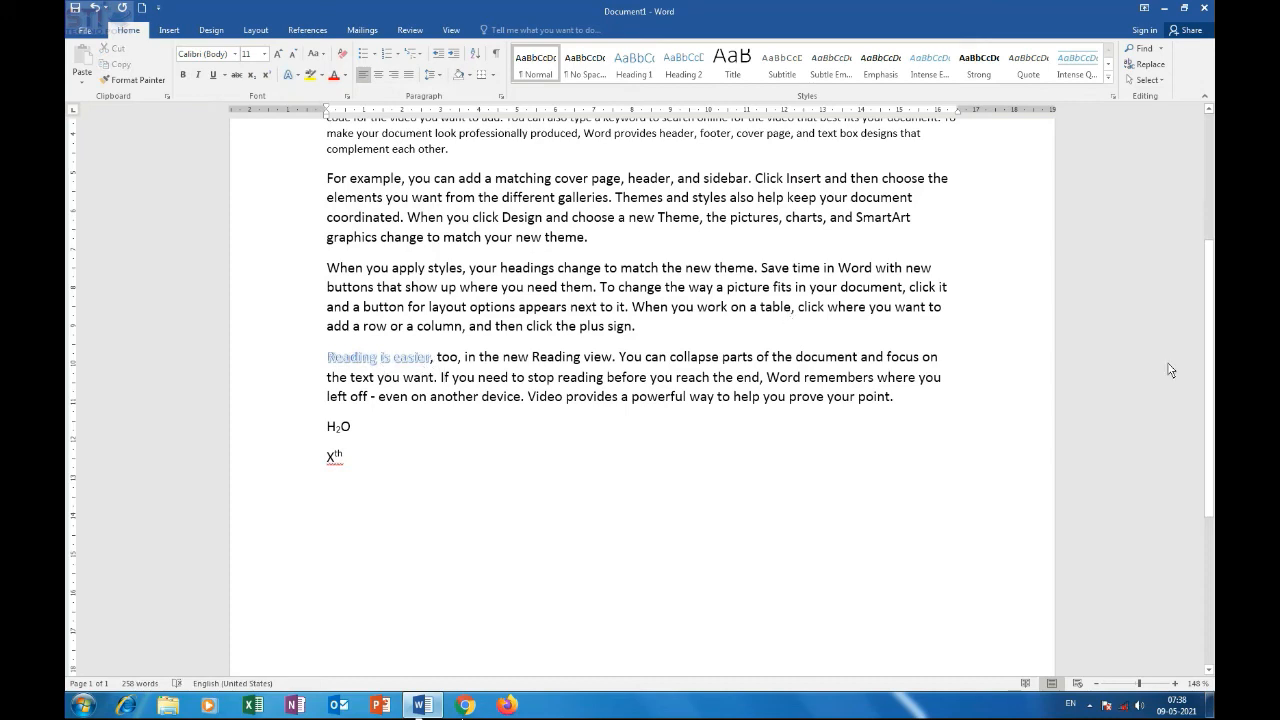
Highlight the word "matching" in the "For example" paragraph in yellow
scroll(1199, 372, up, 4)
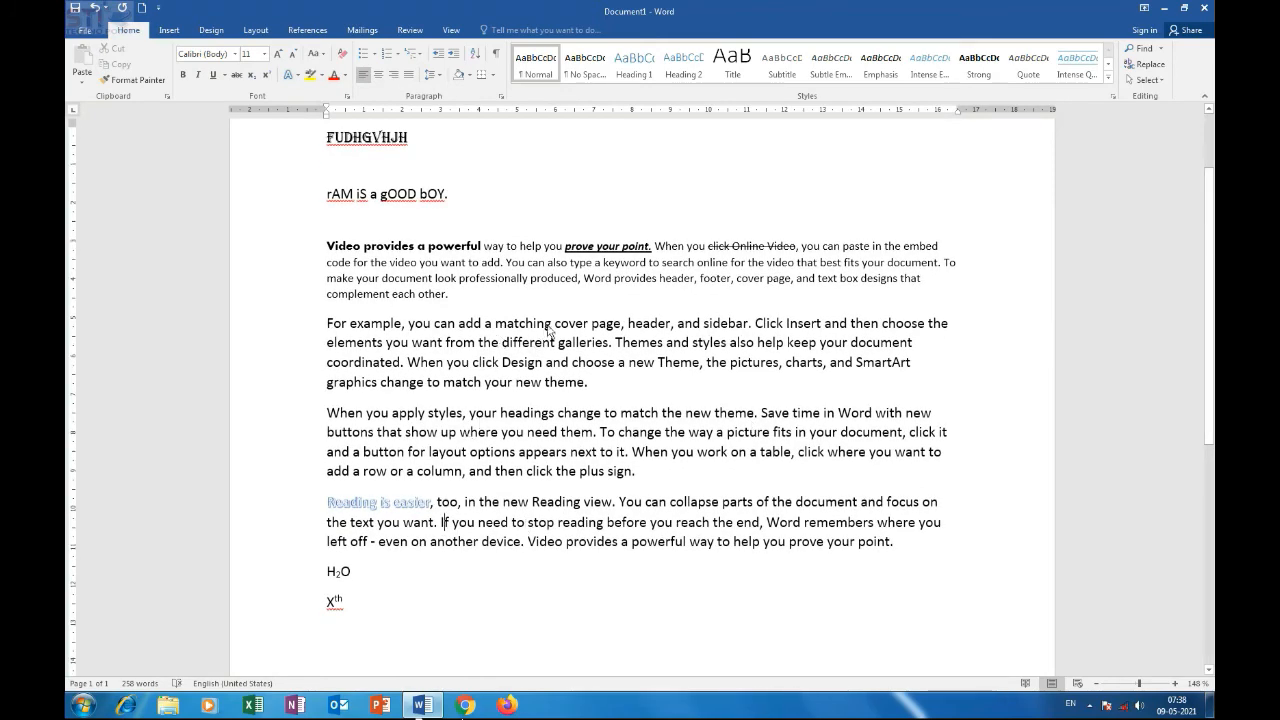
drag(551, 330, 491, 340)
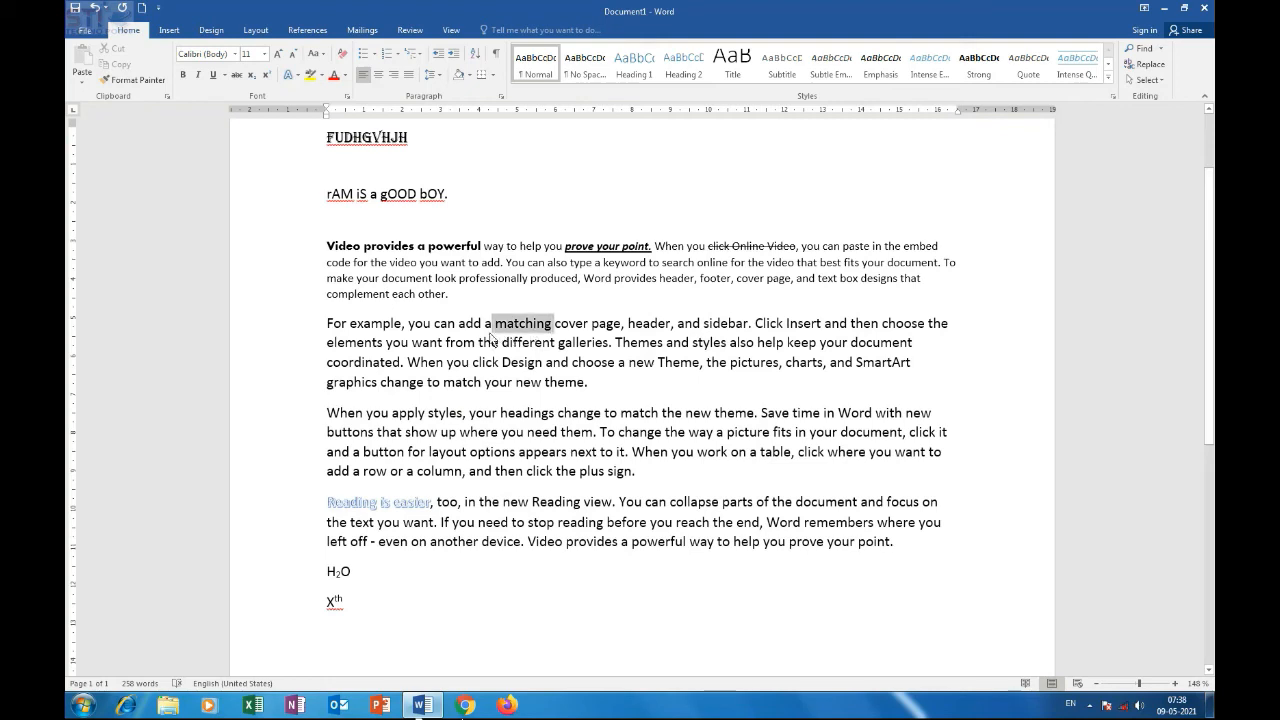
click(312, 76)
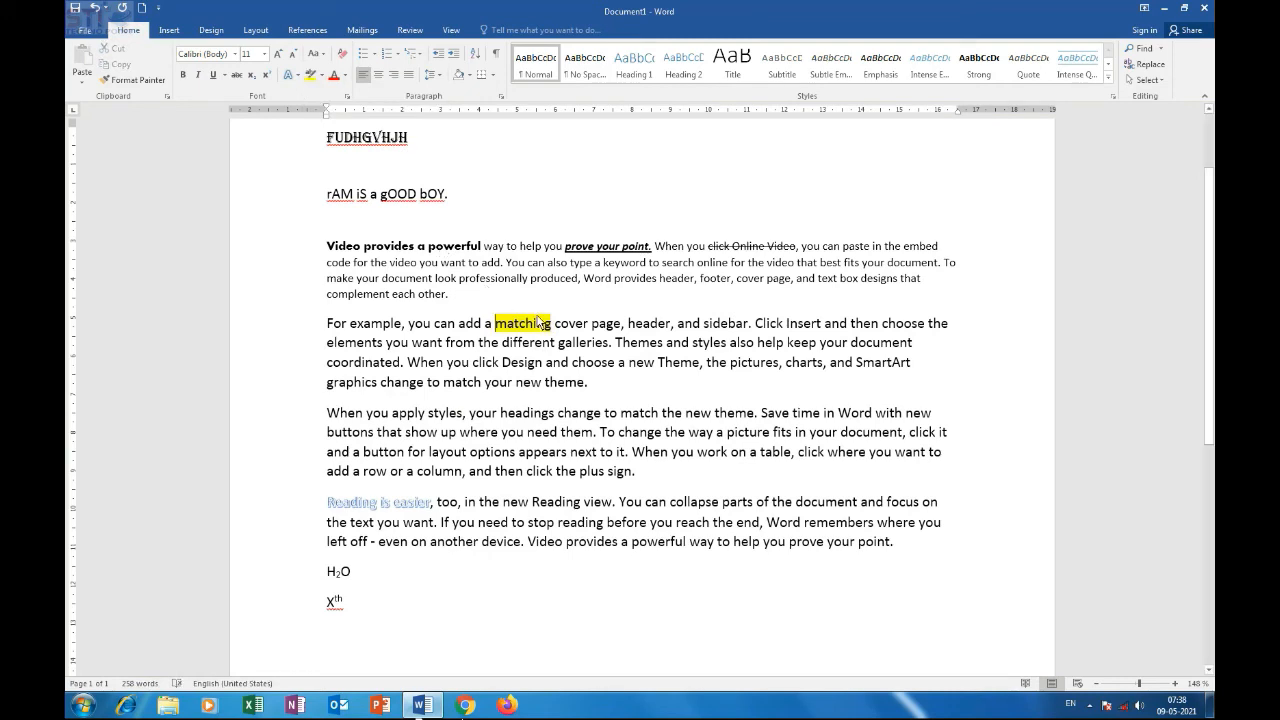
Highlight the word "header" in red, and undo the red highlights on it and on "FUDHGVHJH"
click(322, 84)
click(311, 121)
drag(672, 330, 627, 332)
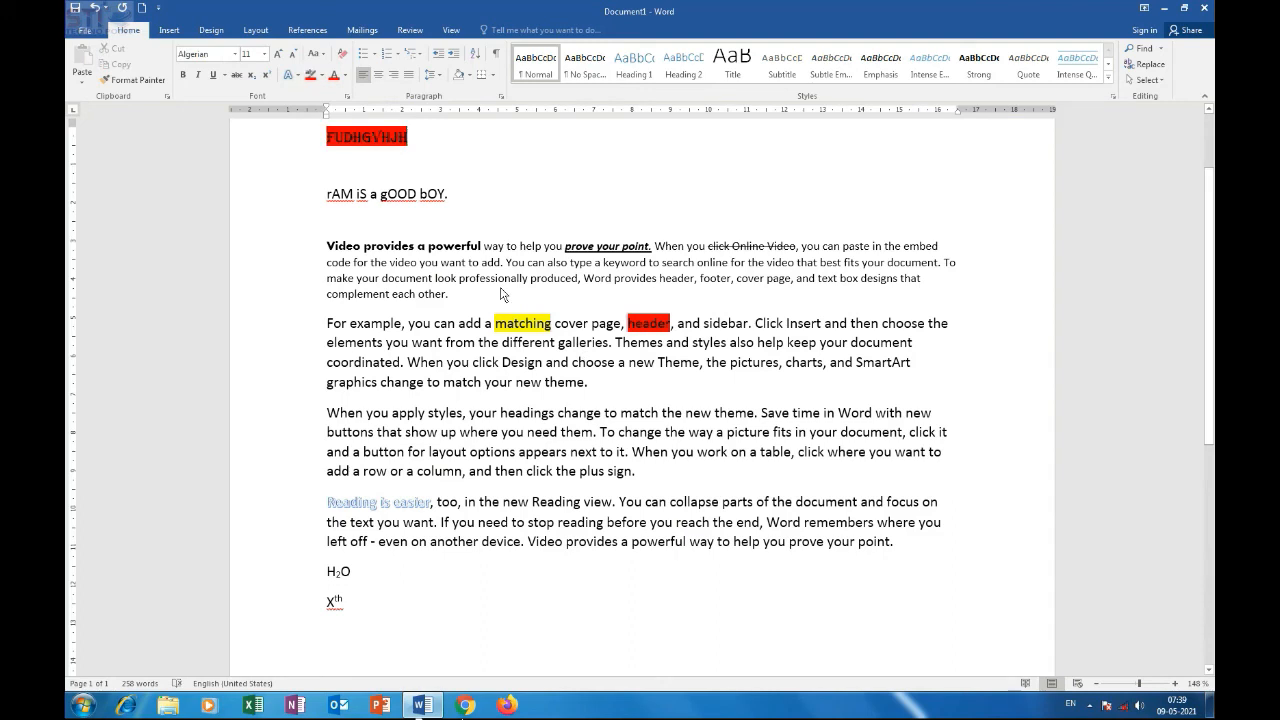
key(ctrl+z)
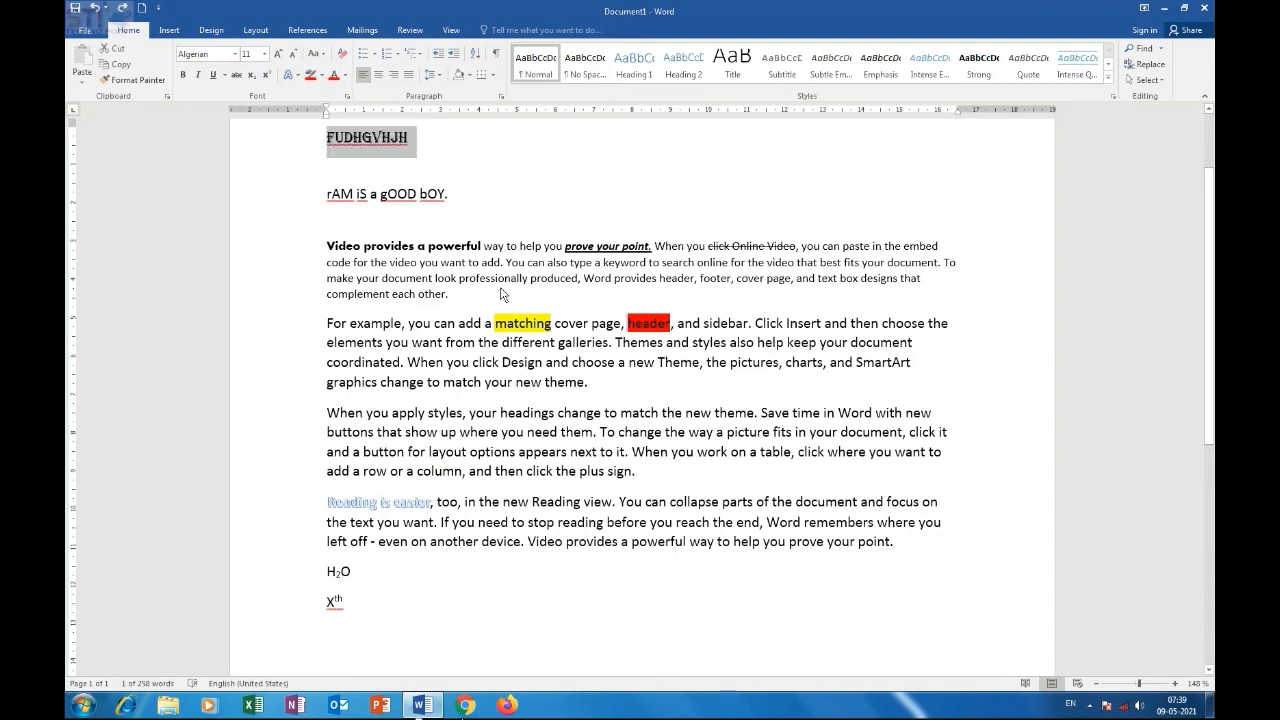
key(ctrl+z)
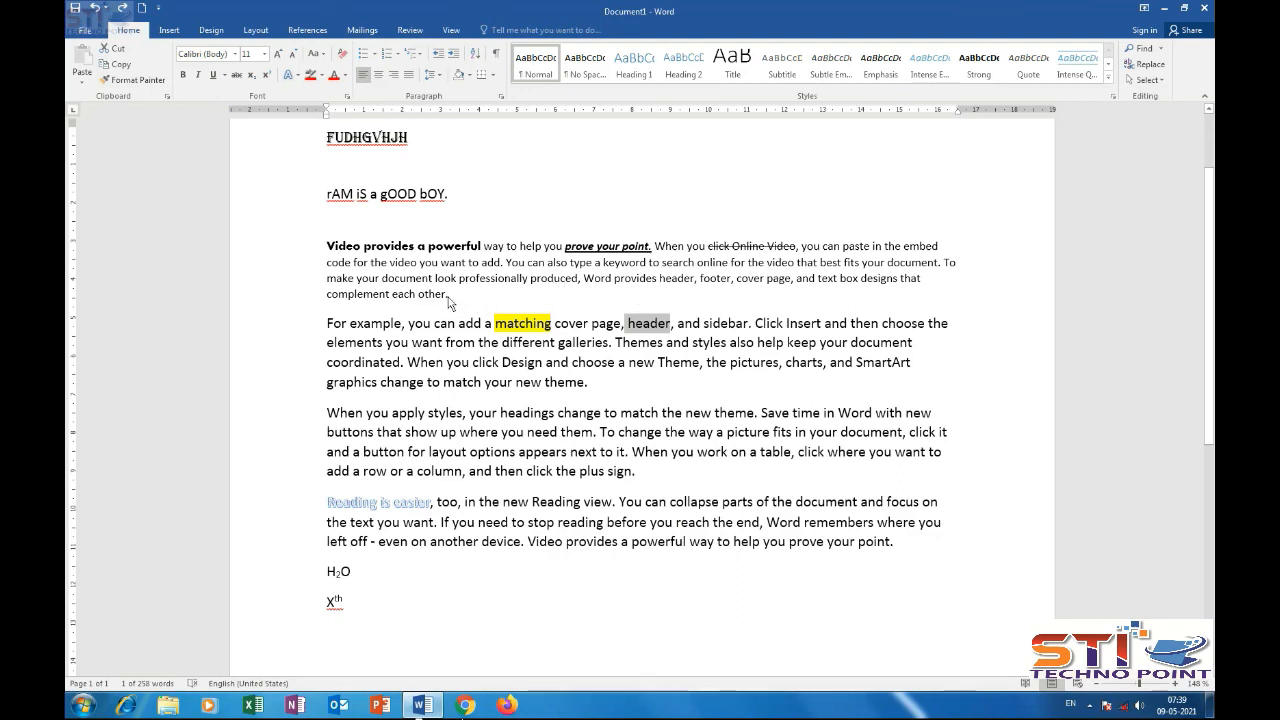
Change the font color of the whole "Video provides a powerful" paragraph to a dark orange theme color
drag(448, 296, 324, 246)
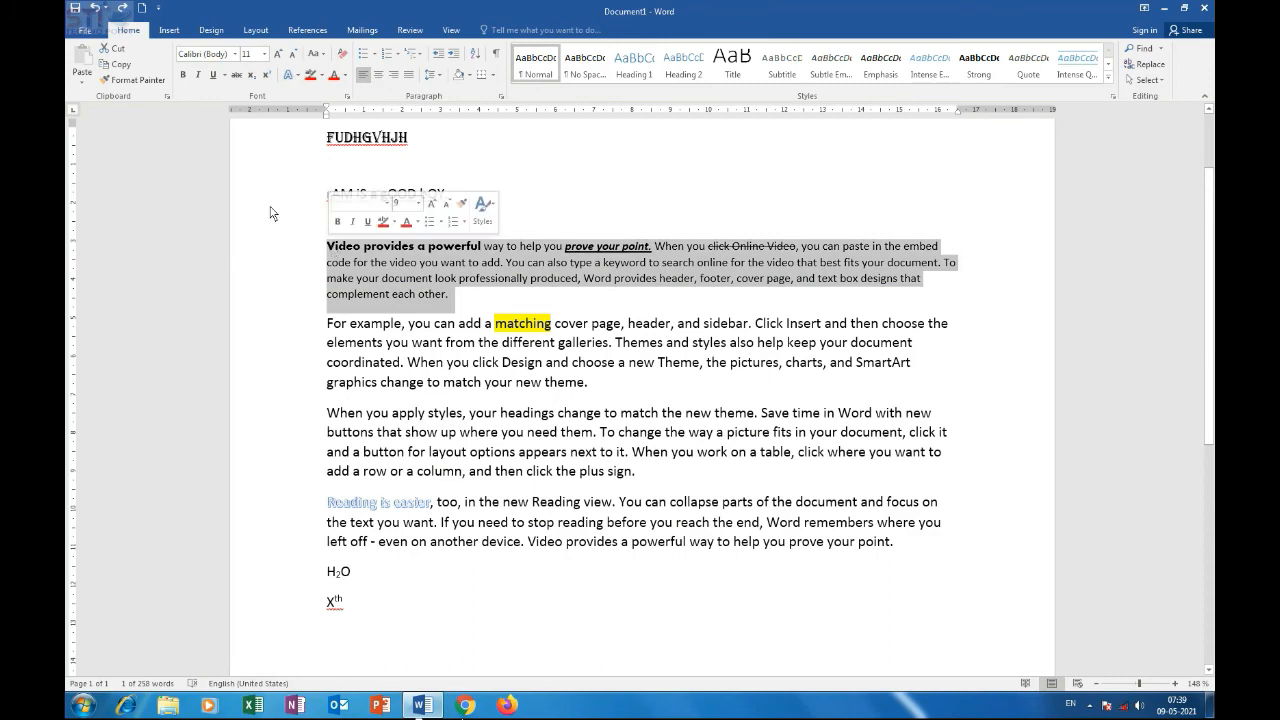
click(345, 76)
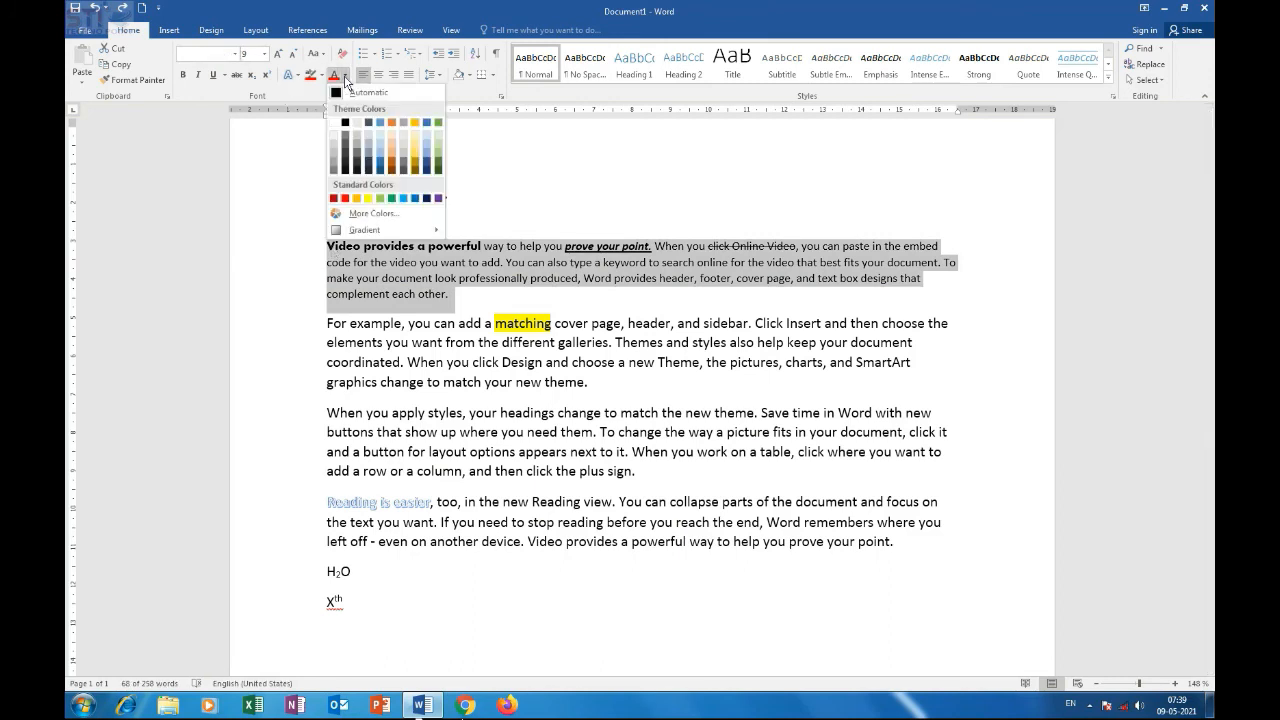
click(392, 166)
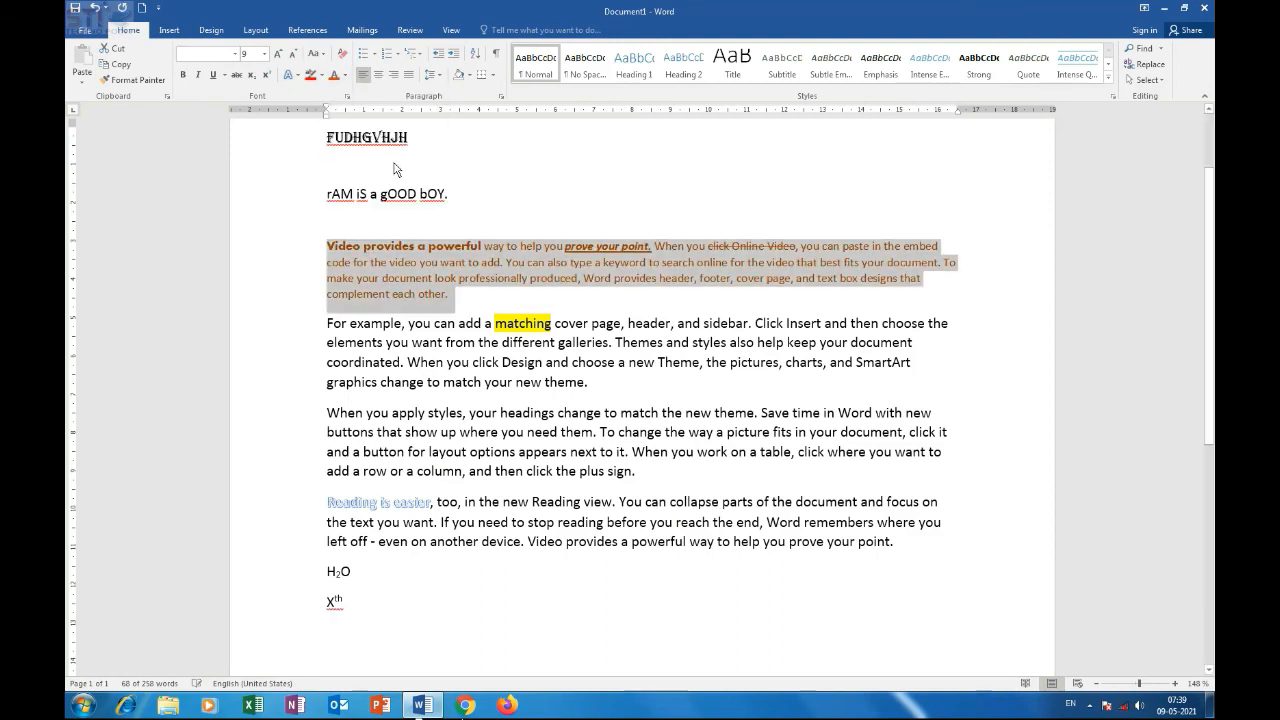
click(666, 270)
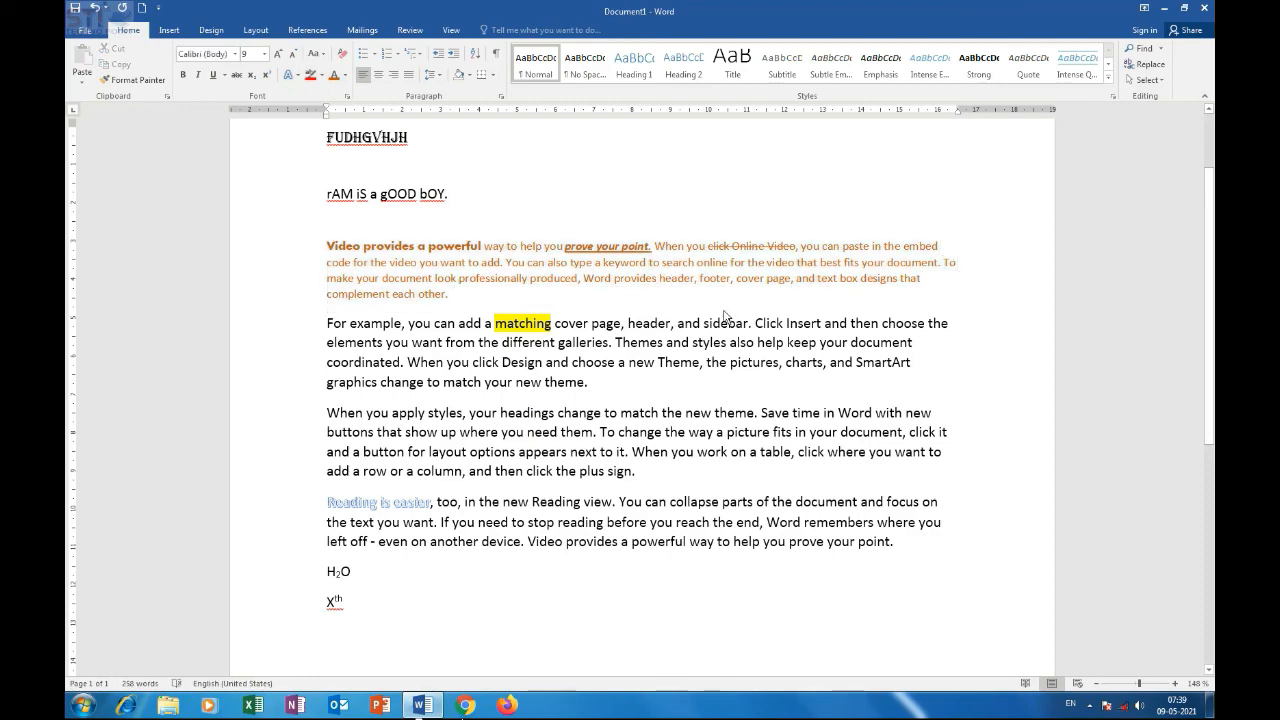